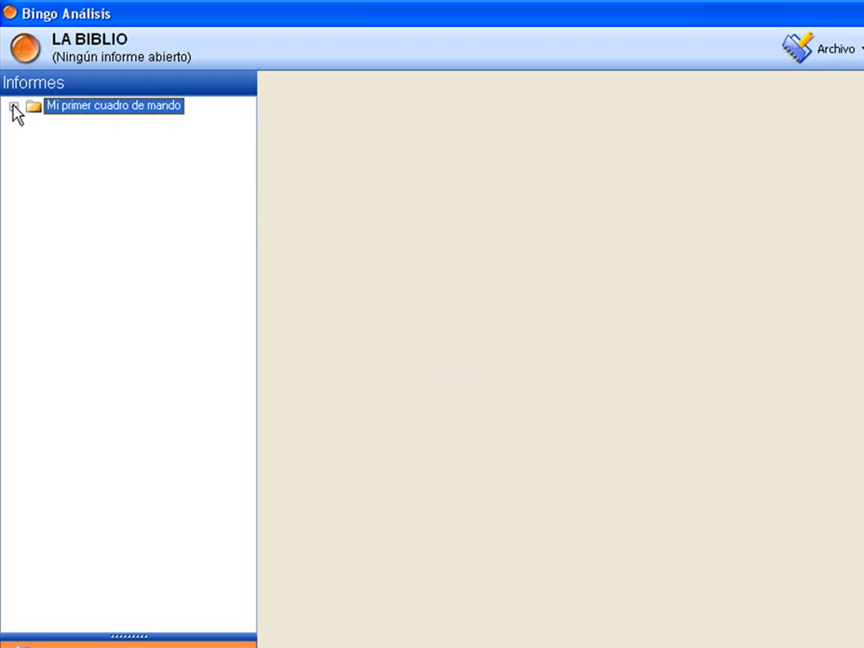
Open the report "Mi primer informe" and insert a panel above its empty panel
double_click(112, 124)
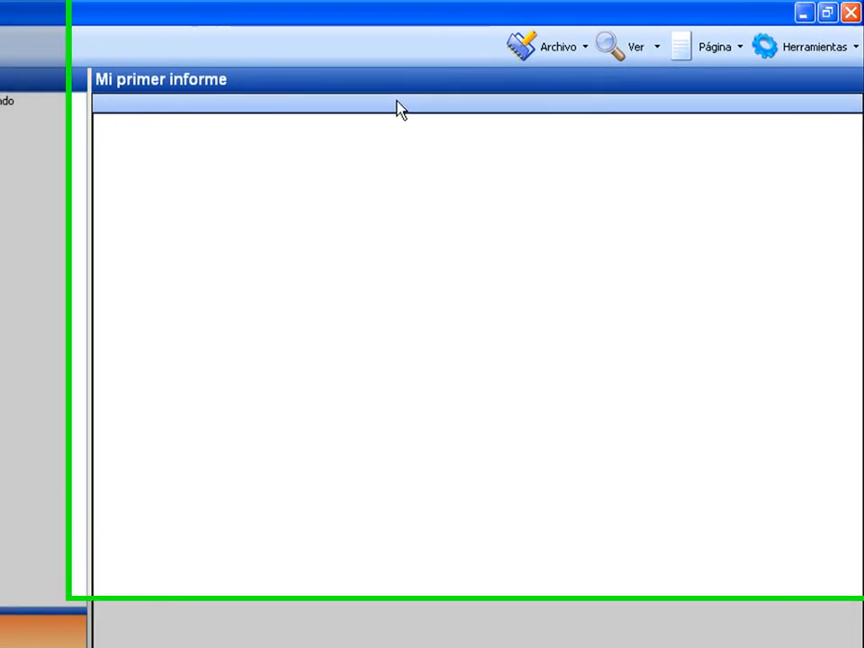
right_click(401, 108)
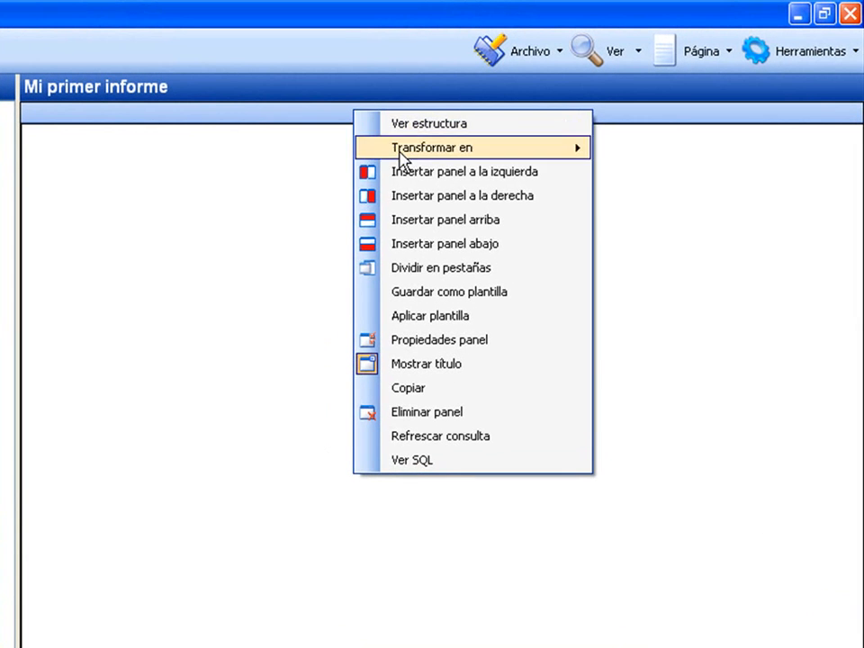
click(455, 228)
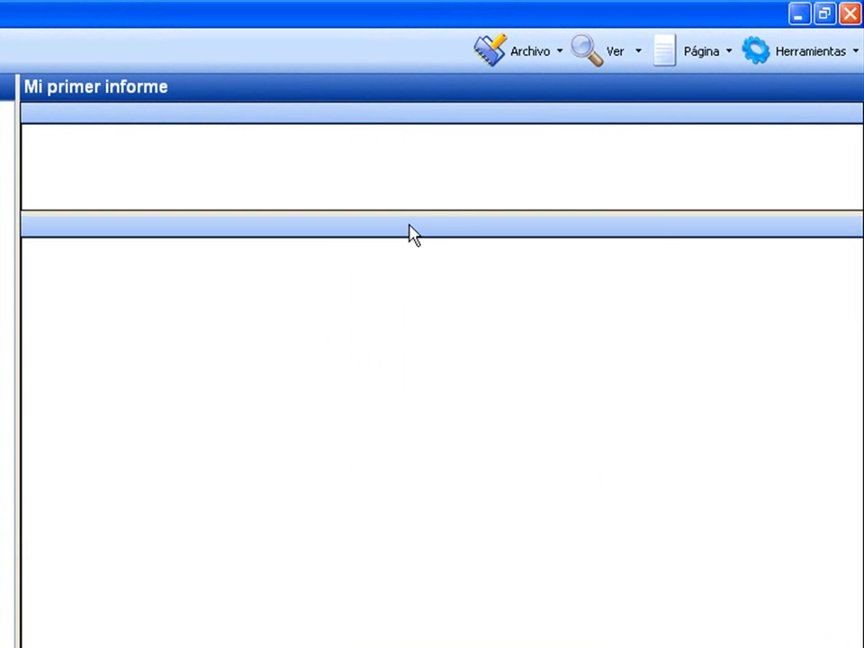
Divide the upper panel into three side-by-side panels and extend the upper row down to nearly half the page height
right_click(418, 115)
click(440, 173)
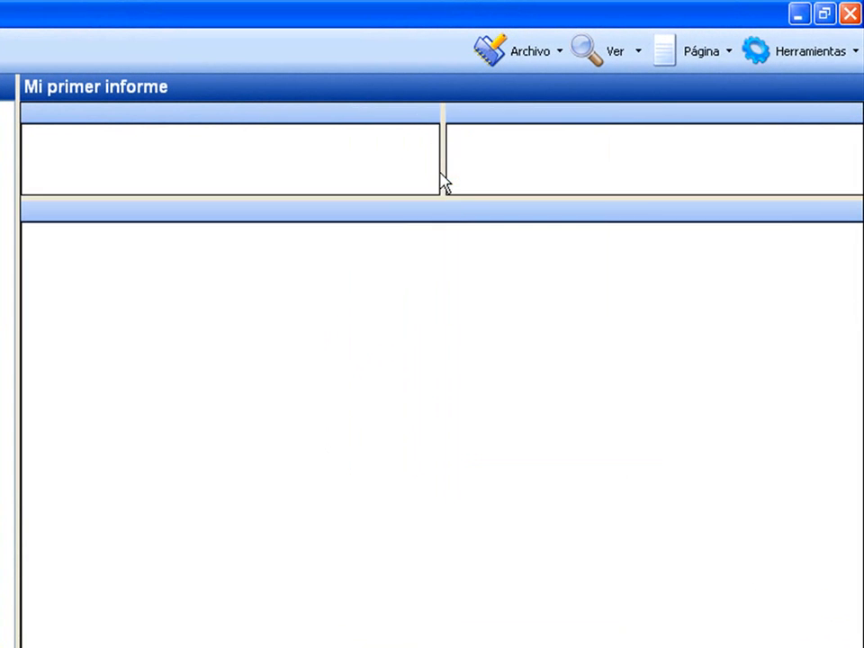
right_click(374, 110)
click(393, 170)
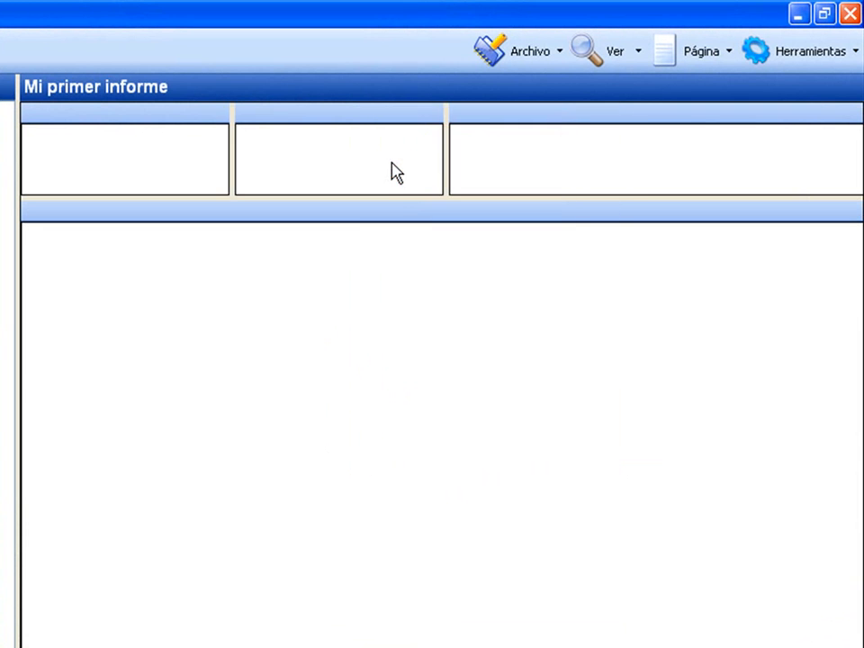
drag(379, 202, 379, 371)
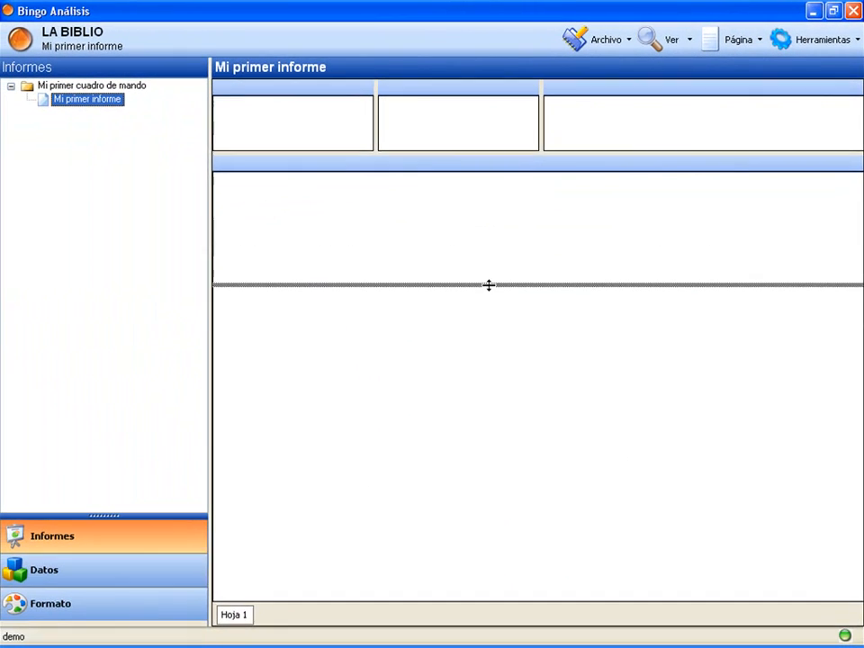
drag(489, 285, 489, 285)
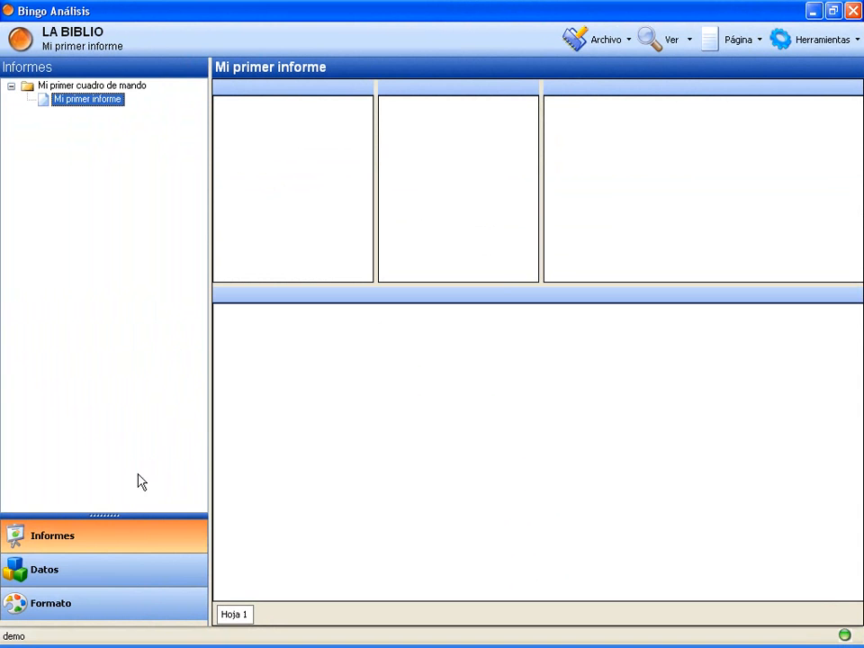
Fill the first upper panel with Año from the Tiempo data and the Ventas € indicator
click(99, 571)
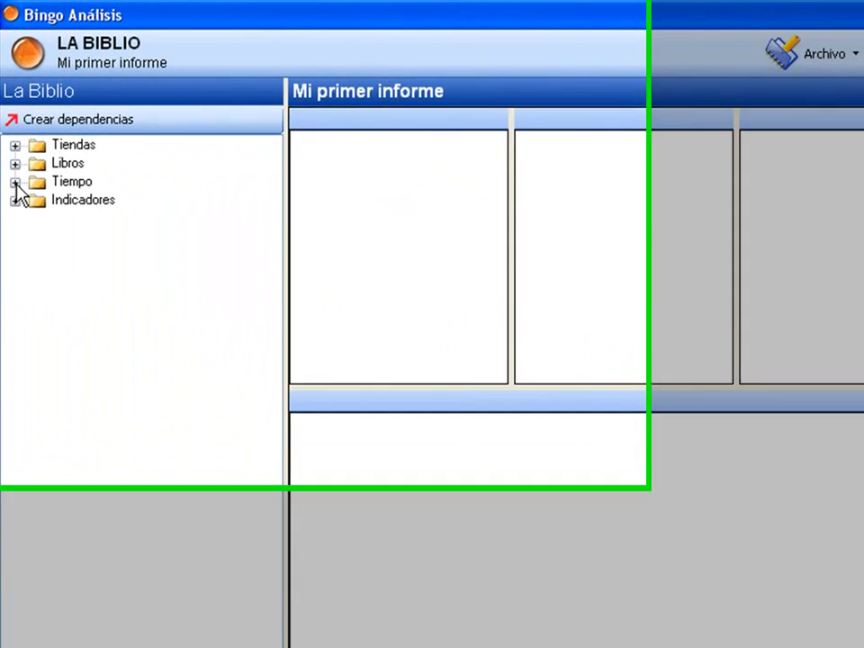
click(11, 134)
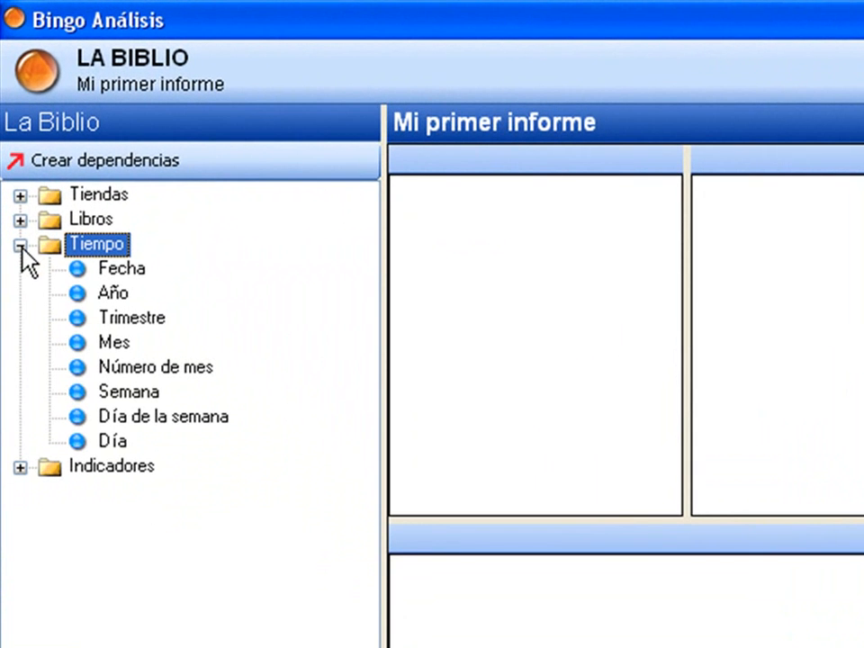
drag(114, 297, 448, 236)
click(20, 467)
drag(103, 521, 526, 187)
Filter the first table to the year 2008 and add the País field from Tiendas after Año
right_click(456, 259)
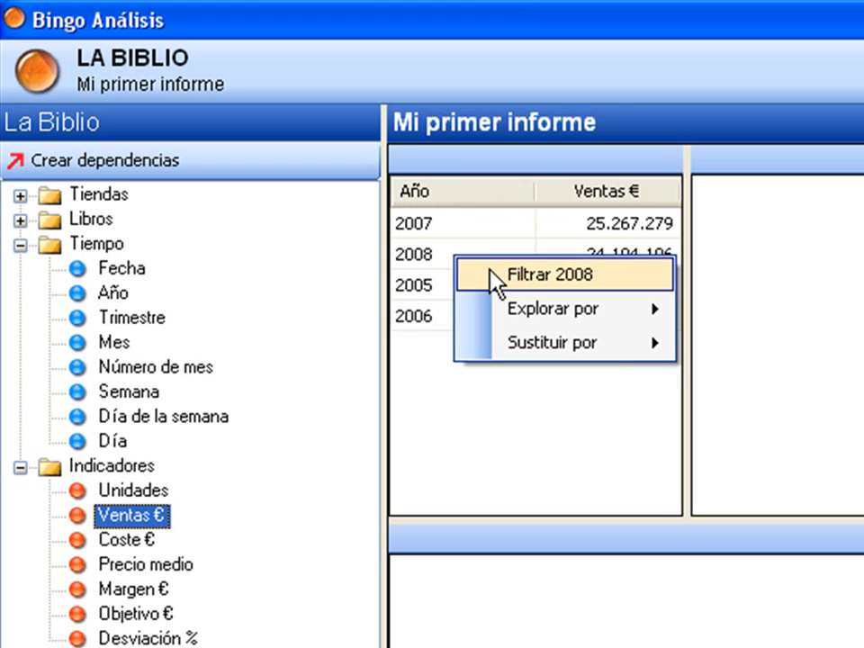
click(483, 270)
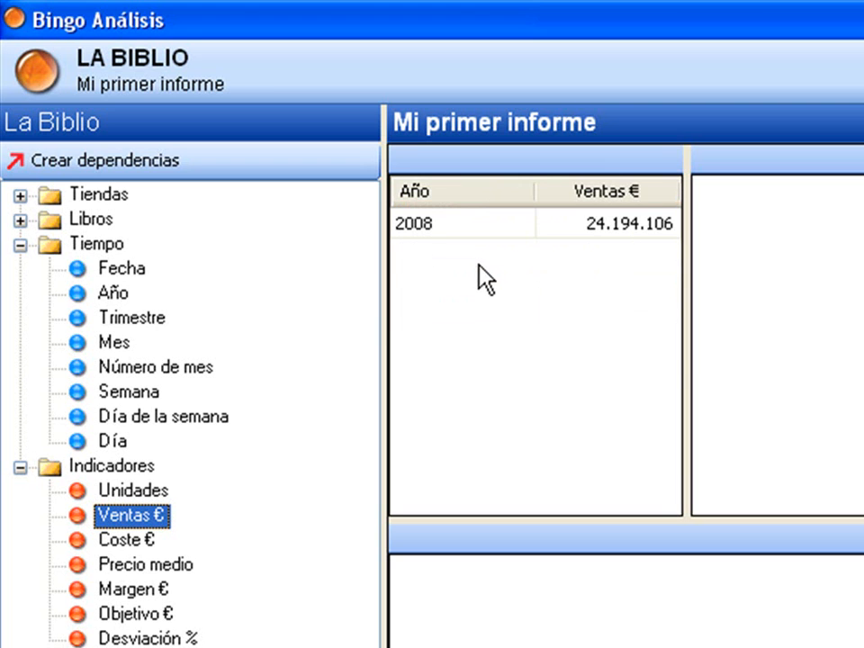
click(18, 194)
drag(90, 270, 447, 201)
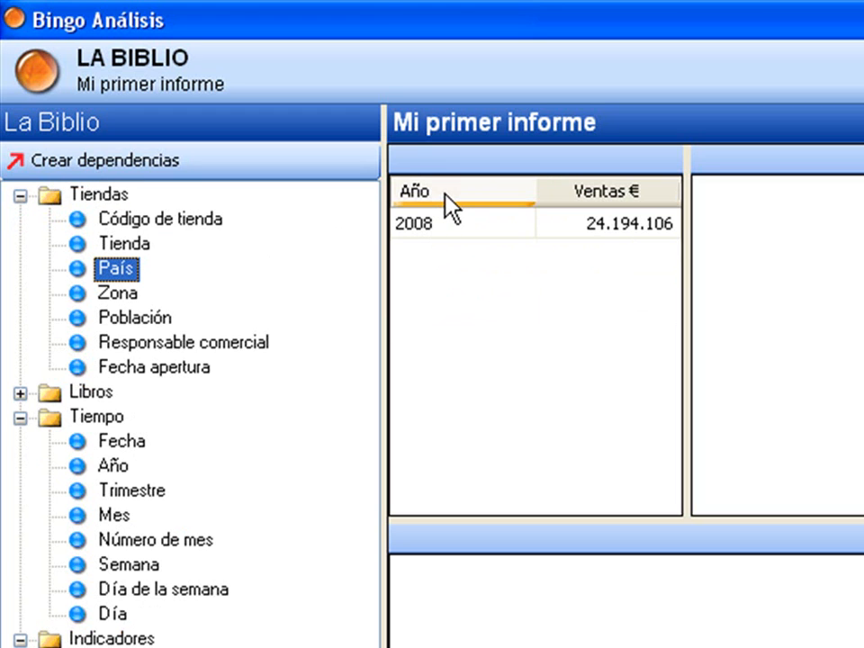
Sort the country table by Ventas € in descending order and widen its panel to fit the figures
click(634, 214)
click(657, 211)
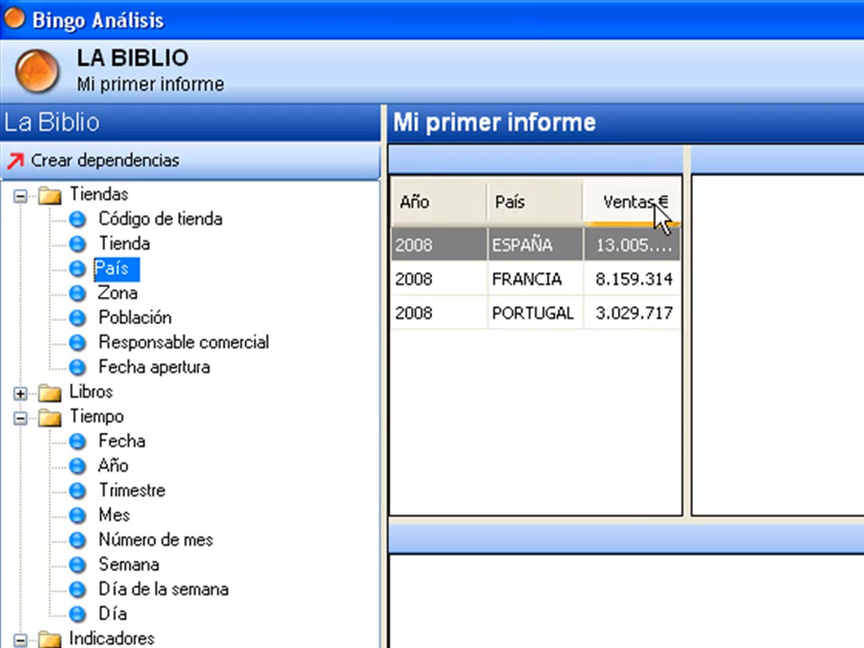
drag(687, 219, 766, 222)
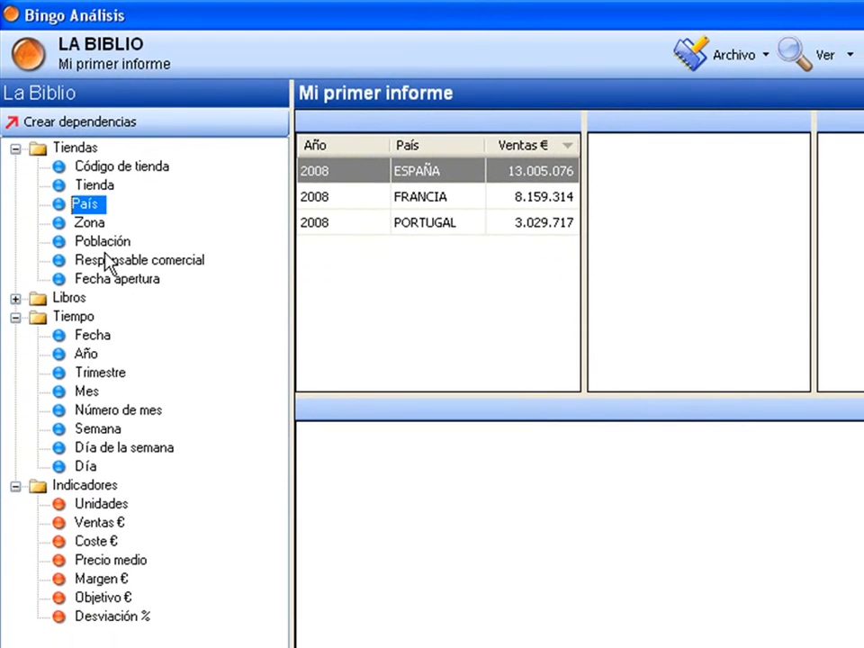
Fill the second upper panel with Población and Ventas €, sorted by Ventas € in descending order
click(92, 244)
drag(93, 245, 627, 162)
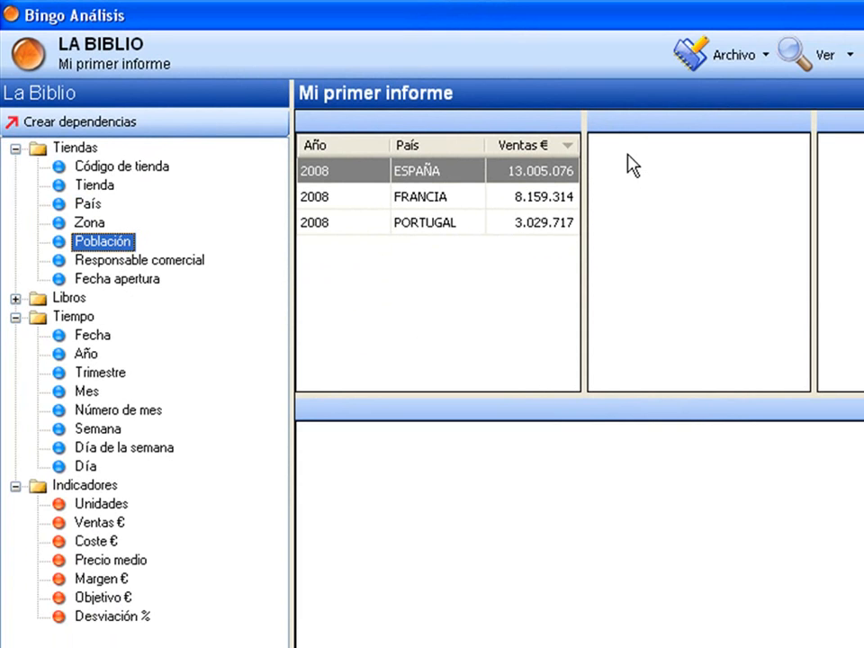
drag(101, 529, 670, 154)
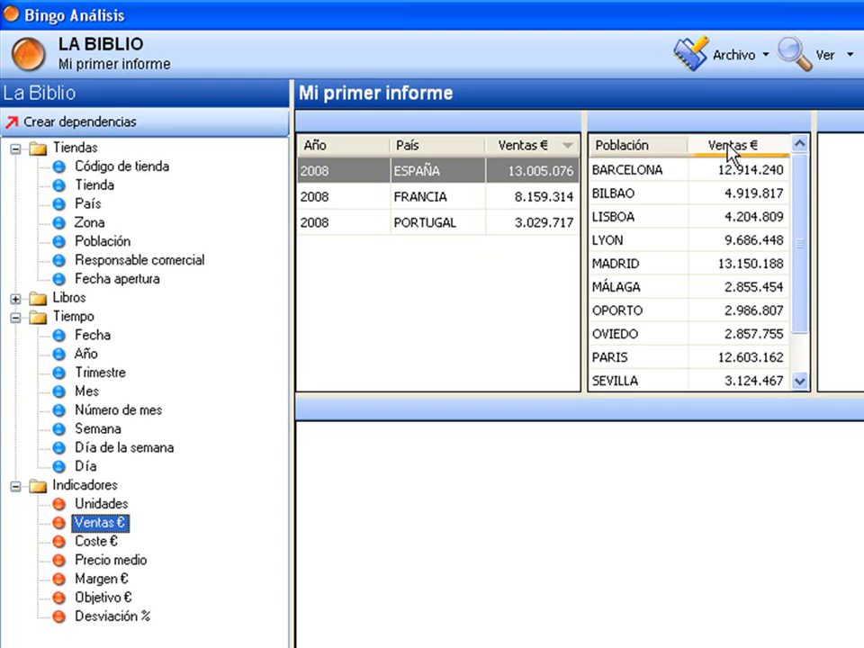
click(730, 147)
click(731, 149)
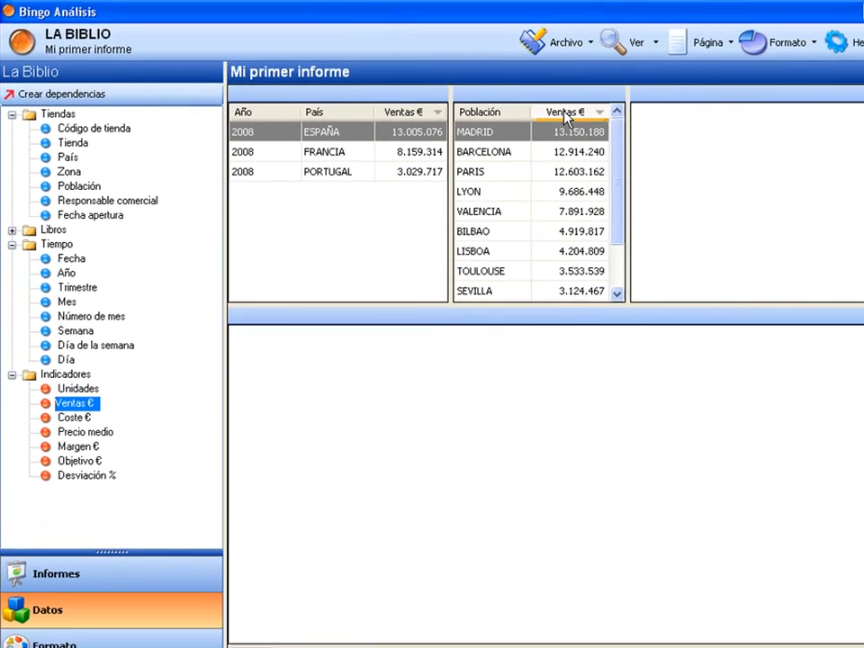
Fill the third upper panel with Tienda and Ventas €, sorted by Ventas € in descending order
drag(65, 133, 611, 137)
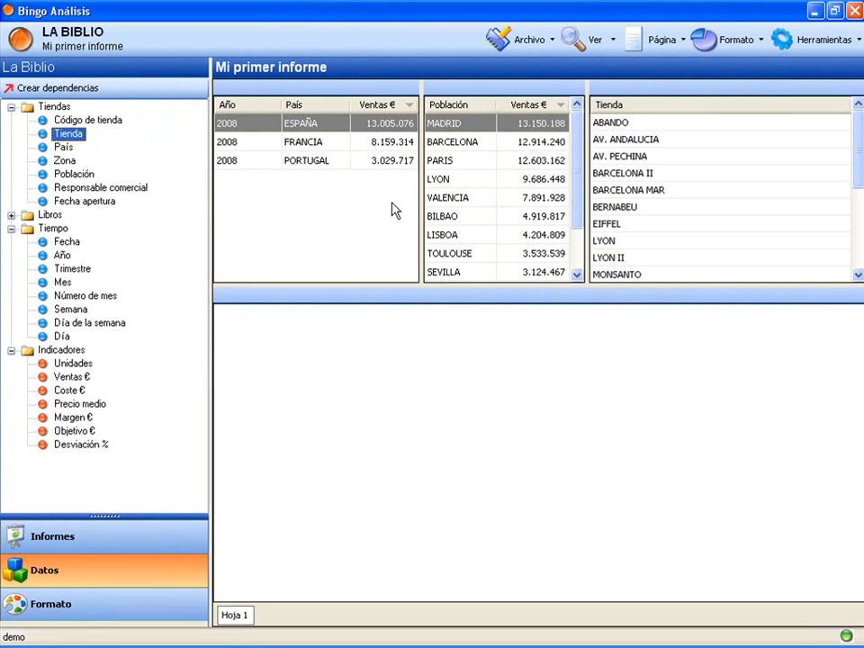
drag(54, 377, 703, 112)
click(746, 111)
click(745, 111)
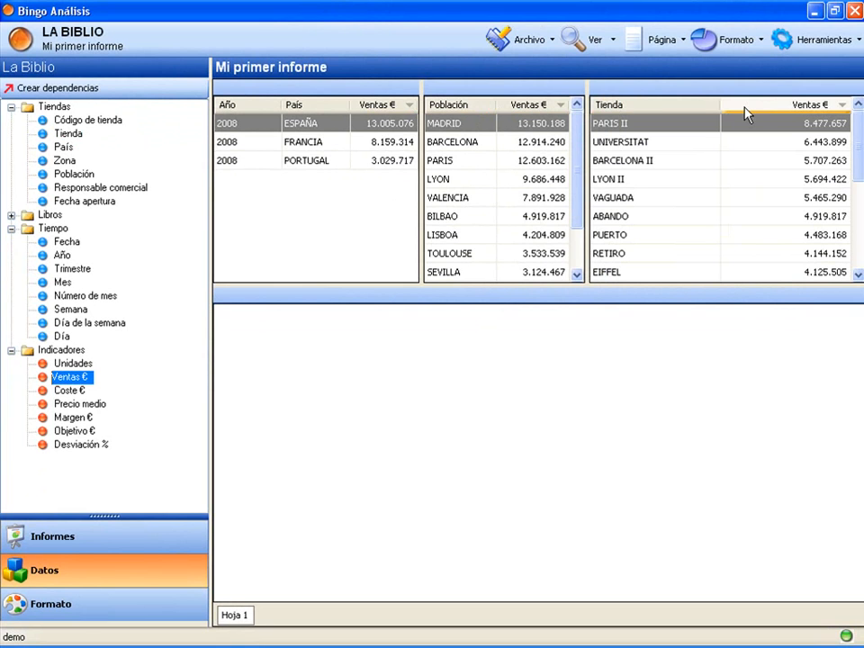
Add the fields Mes, Ventas € and Número de mes to the lower panel
drag(63, 283, 302, 353)
drag(72, 376, 359, 317)
drag(70, 295, 342, 322)
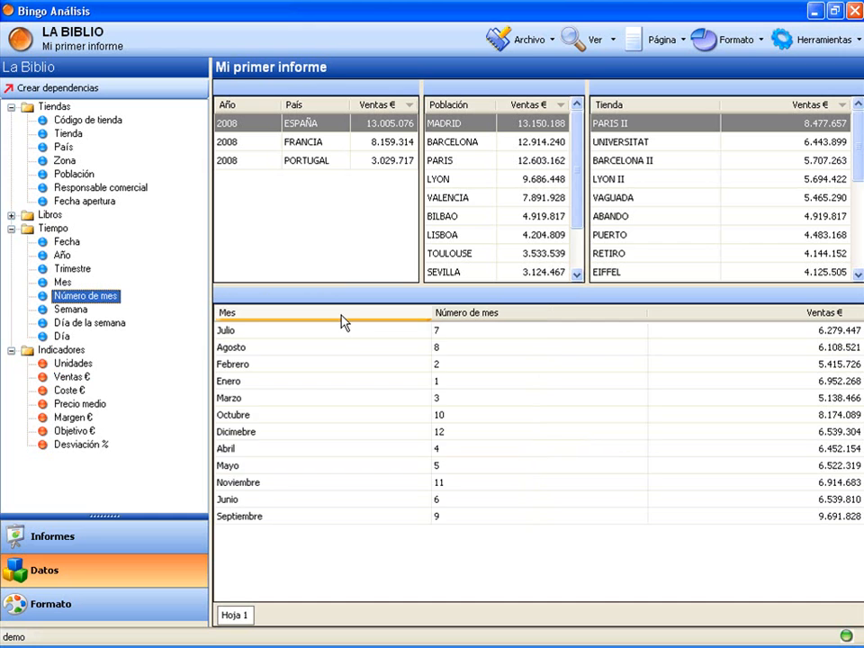
Sort the lower table by Número de mes in ascending order and remove that column
click(465, 322)
right_click(465, 320)
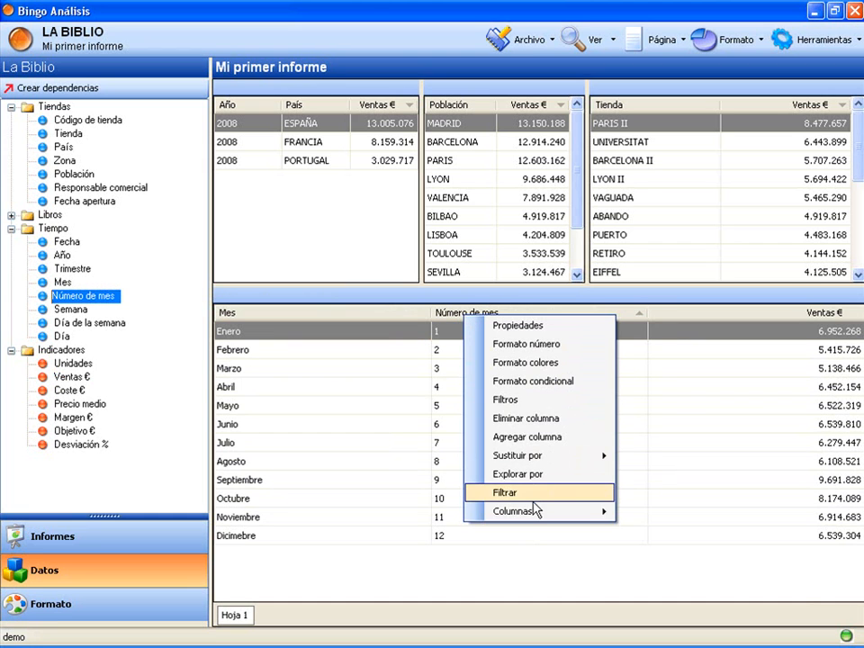
click(531, 419)
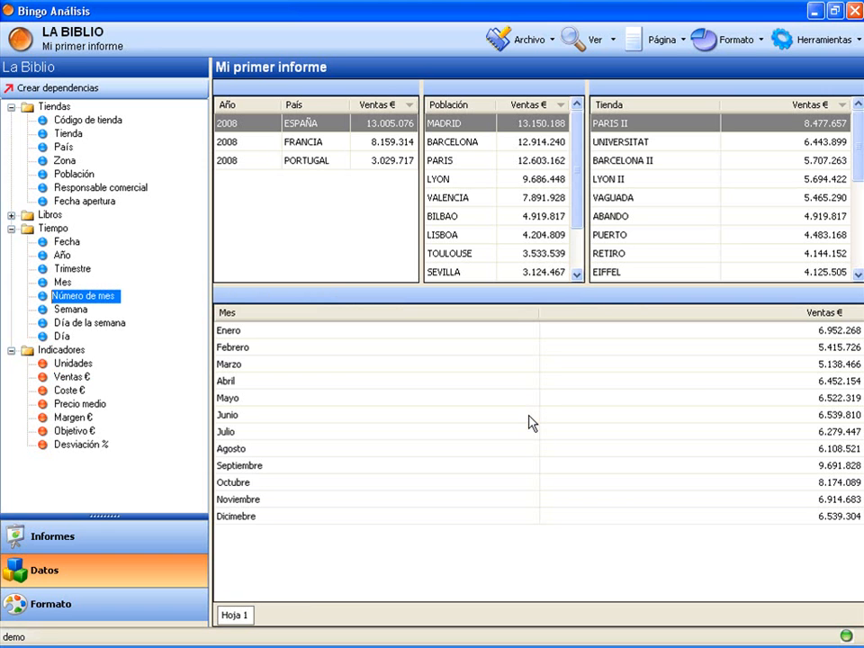
Transform the monthly sales table in the lower panel into a column chart
right_click(491, 297)
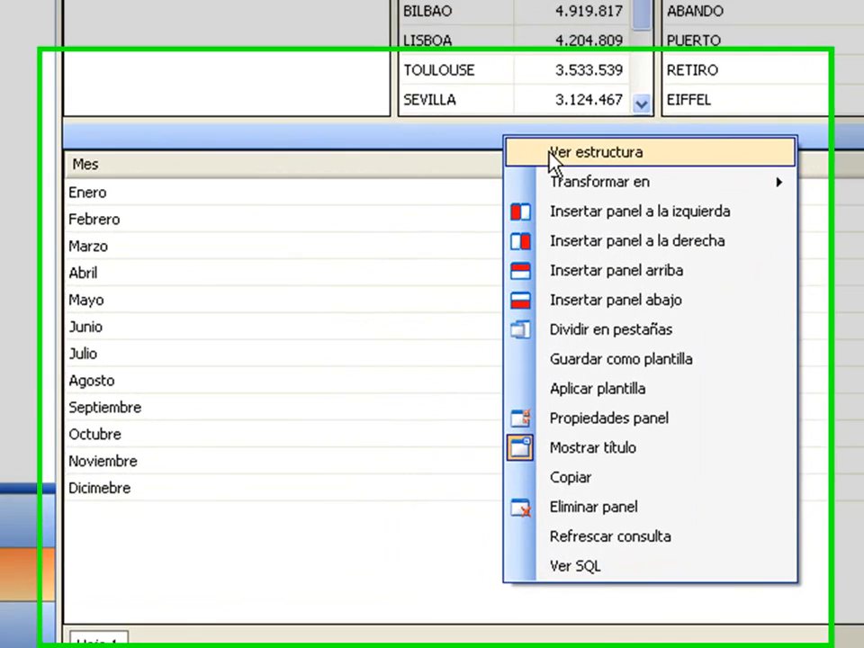
mouse_move(567, 180)
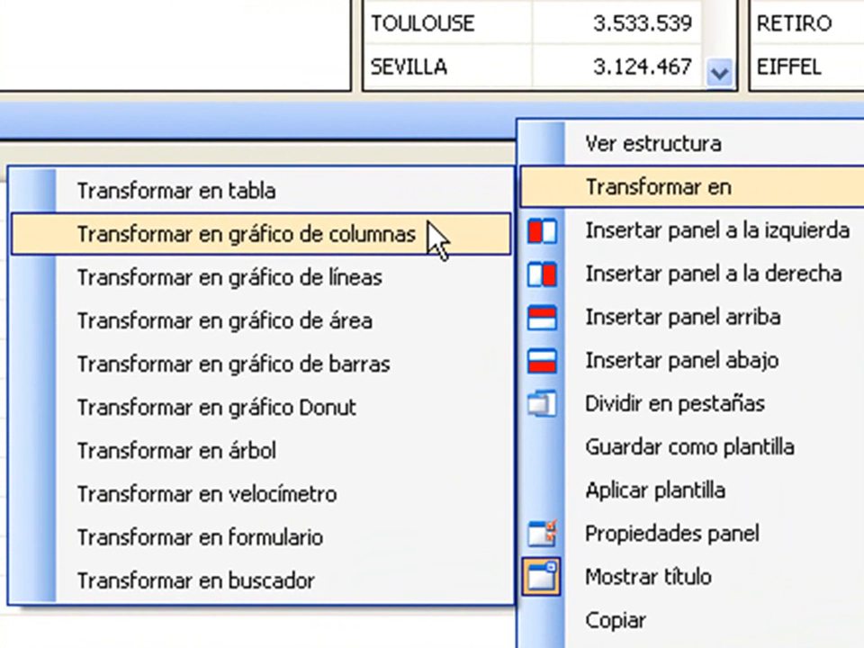
click(436, 238)
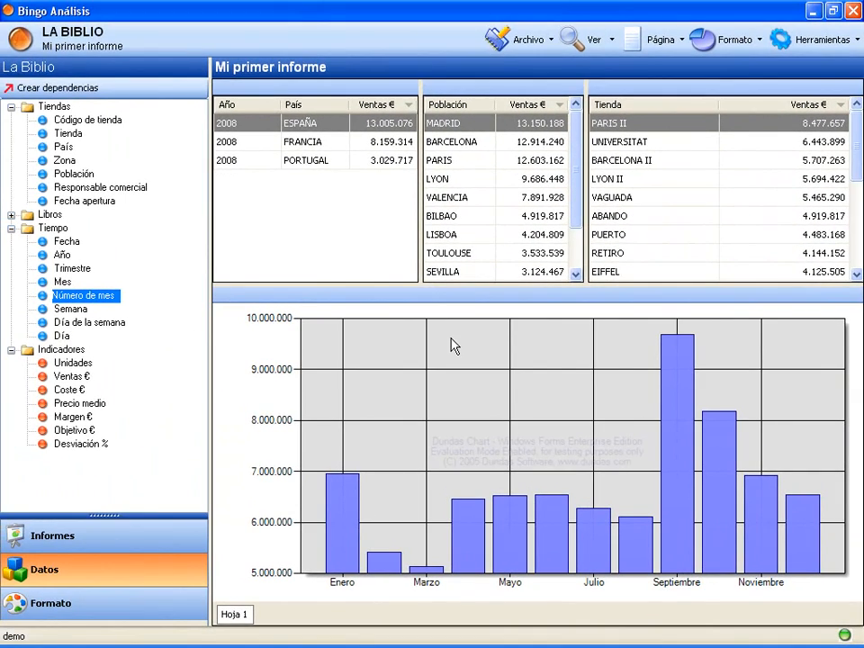
Recolour the chart's column series with Color set to red 255; 0; 0 and Color2 to light pink 255; 192; 192
click(163, 601)
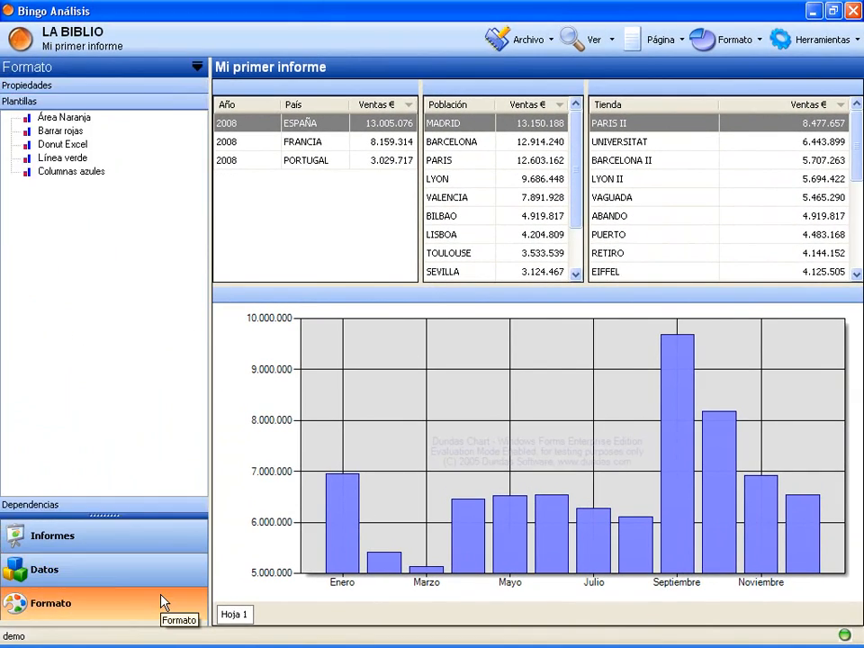
click(79, 89)
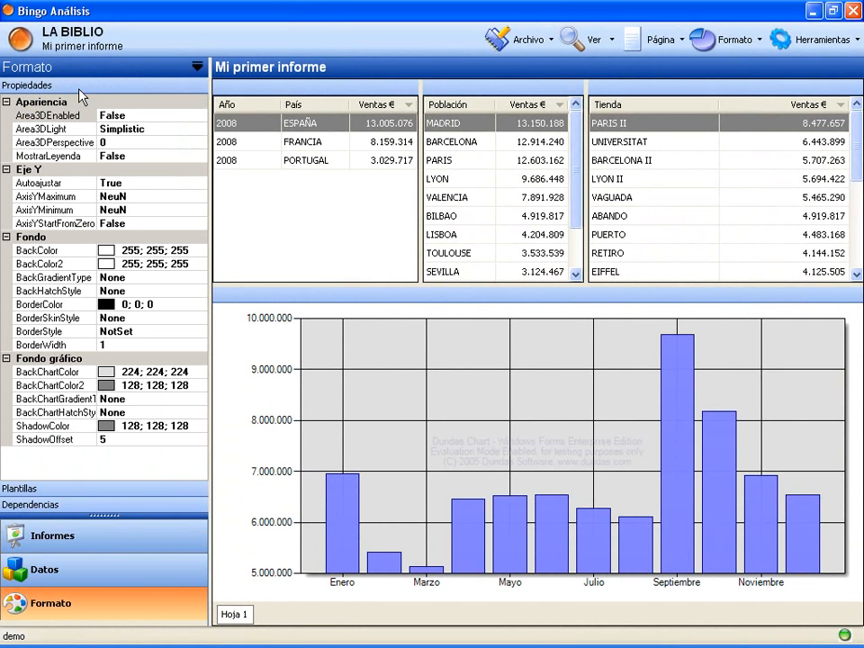
click(467, 520)
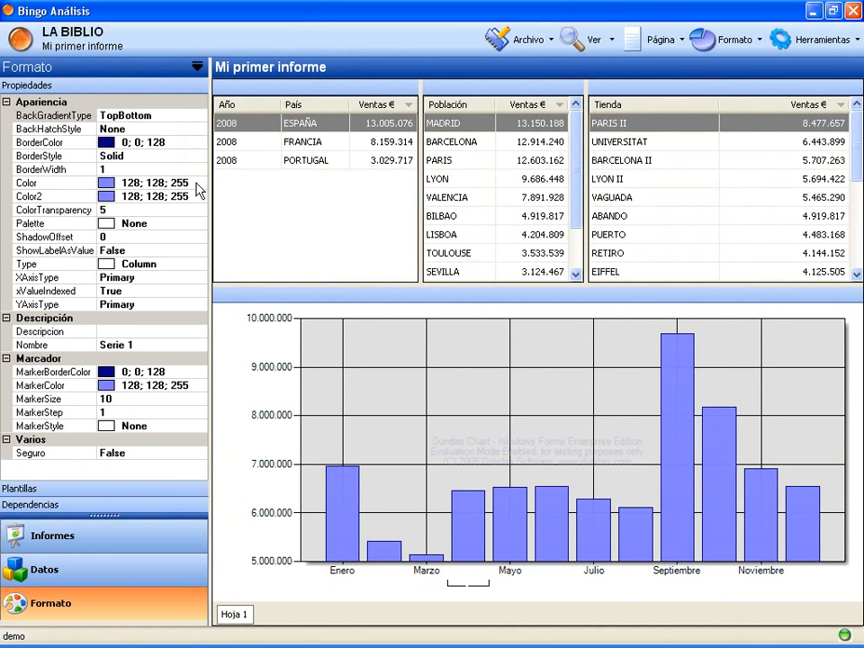
click(200, 187)
click(199, 184)
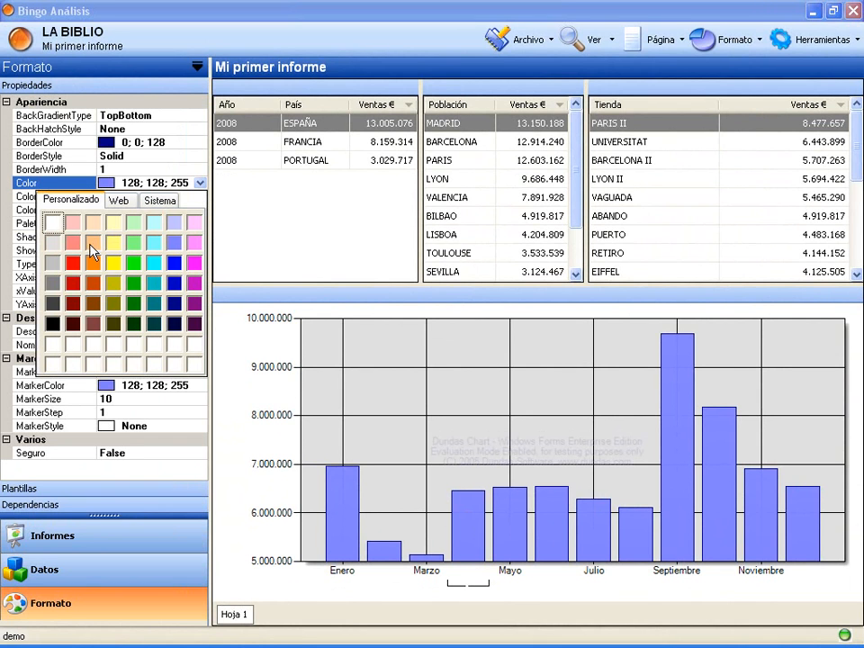
click(73, 262)
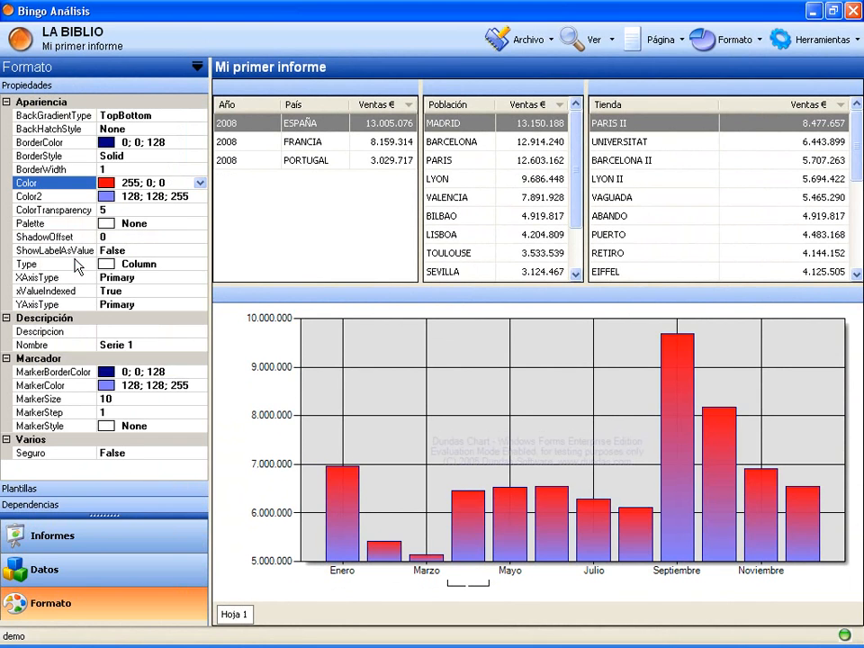
click(194, 198)
click(200, 197)
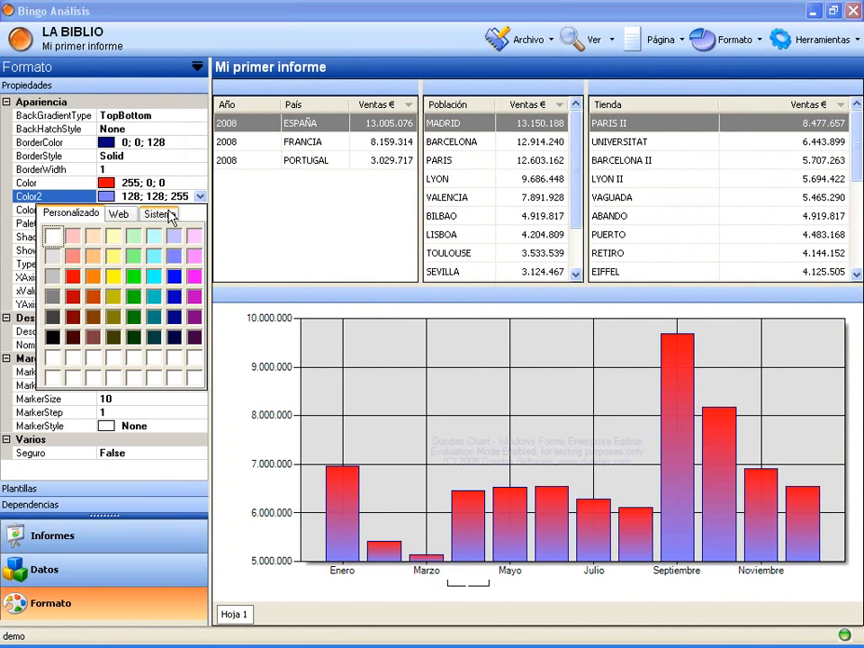
click(71, 238)
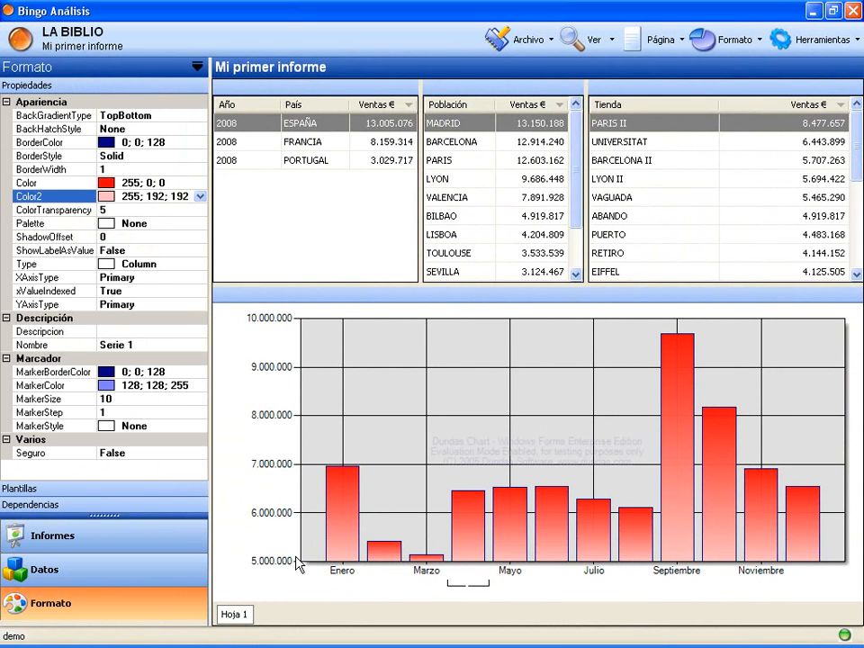
Set the Interval of the chart's month axis to 1
click(343, 577)
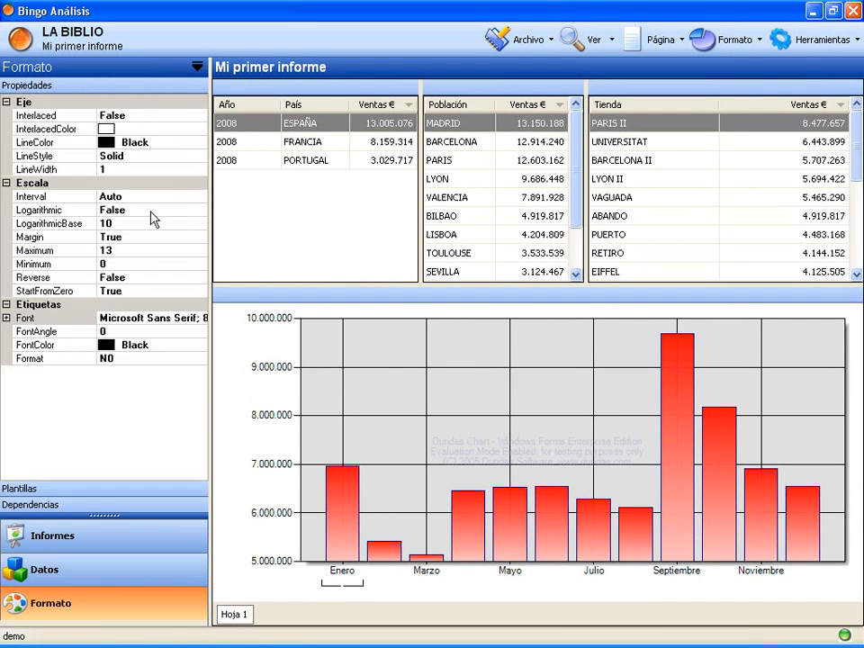
click(140, 195)
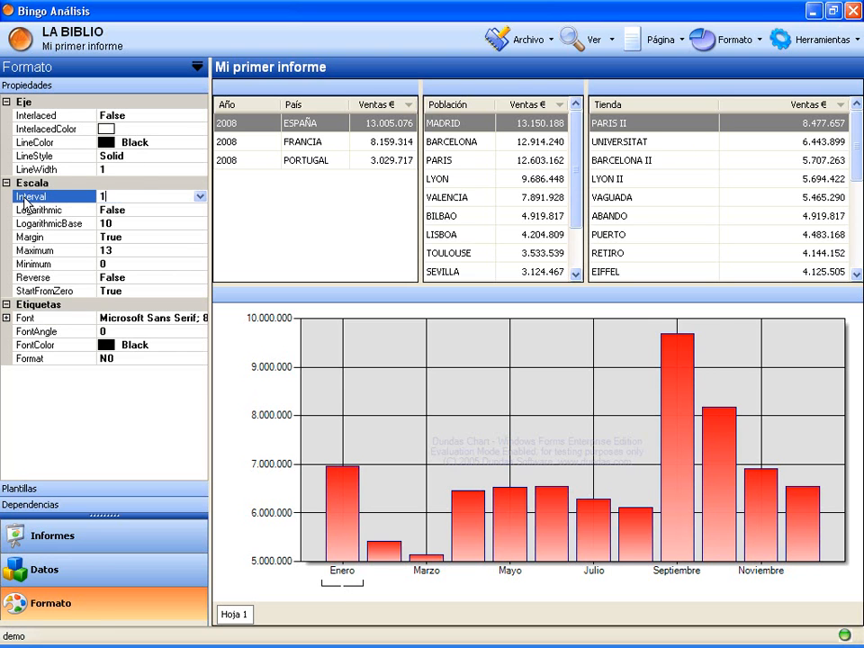
text(1)
key(Return)
Set the FontAngle of the chart's month axis labels to 45
click(54, 318)
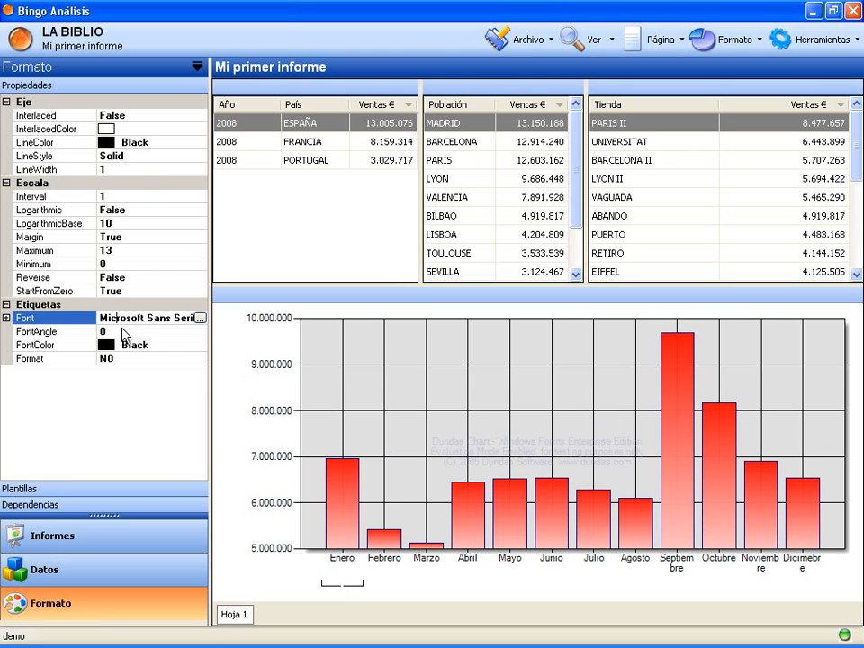
click(59, 331)
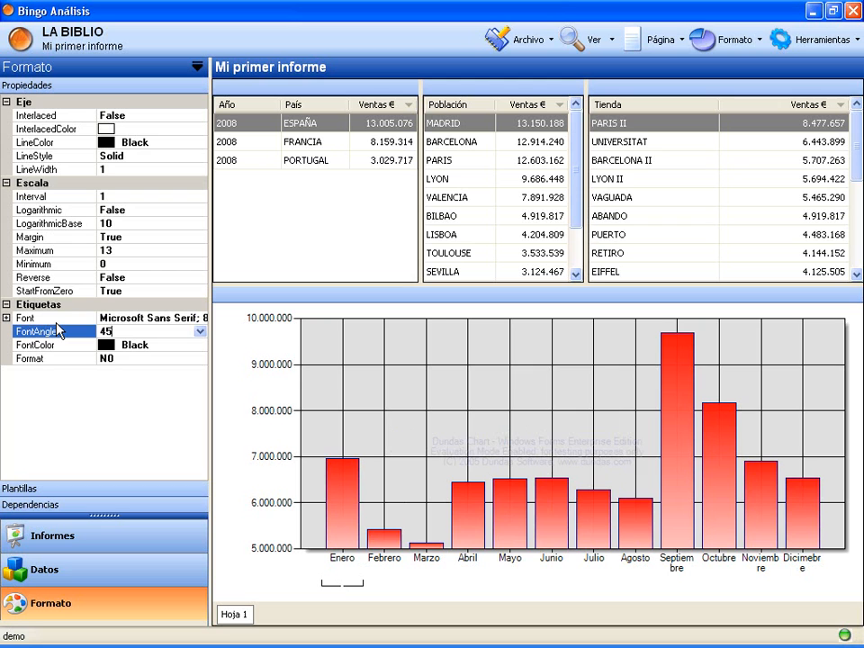
key(Return)
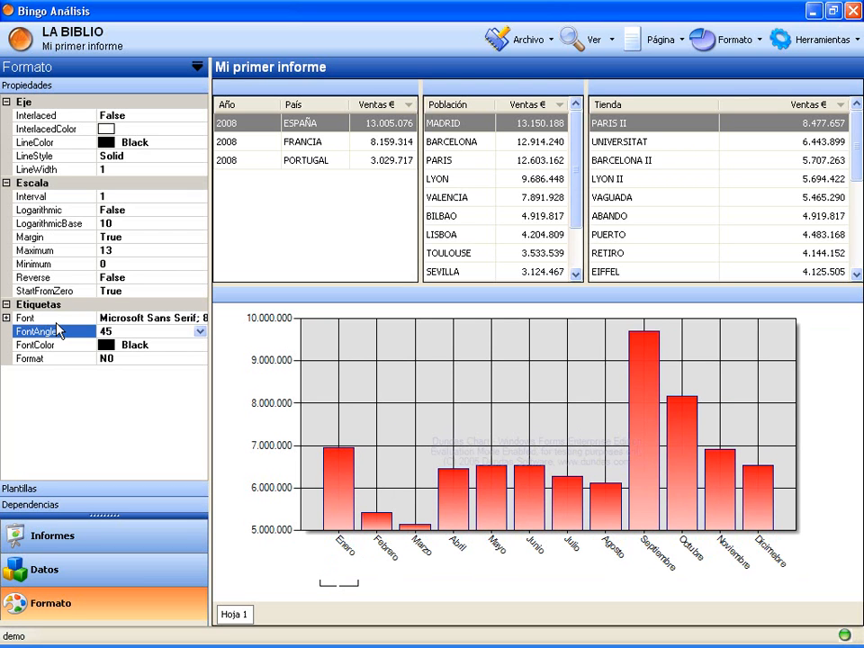
Try the Línea verde and Barrar rojas templates on the monthly sales chart, and settle on Área Naranja
click(101, 488)
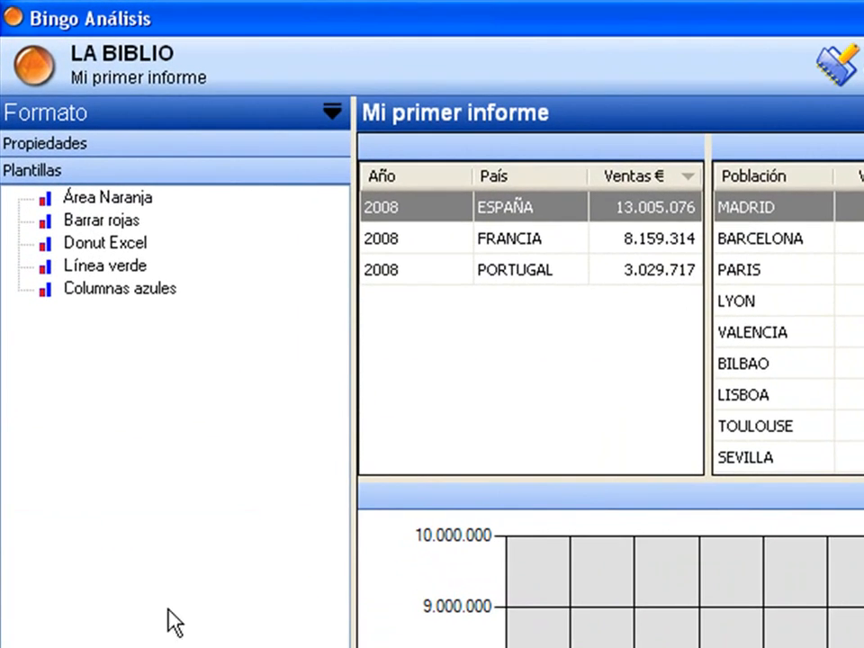
drag(112, 267, 735, 502)
drag(312, 200, 312, 203)
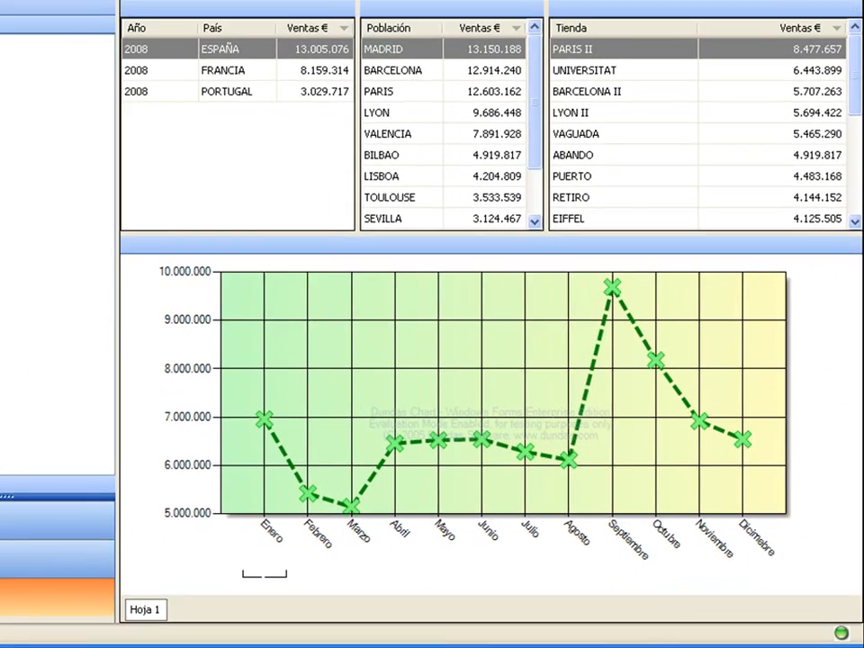
drag(63, 131, 432, 302)
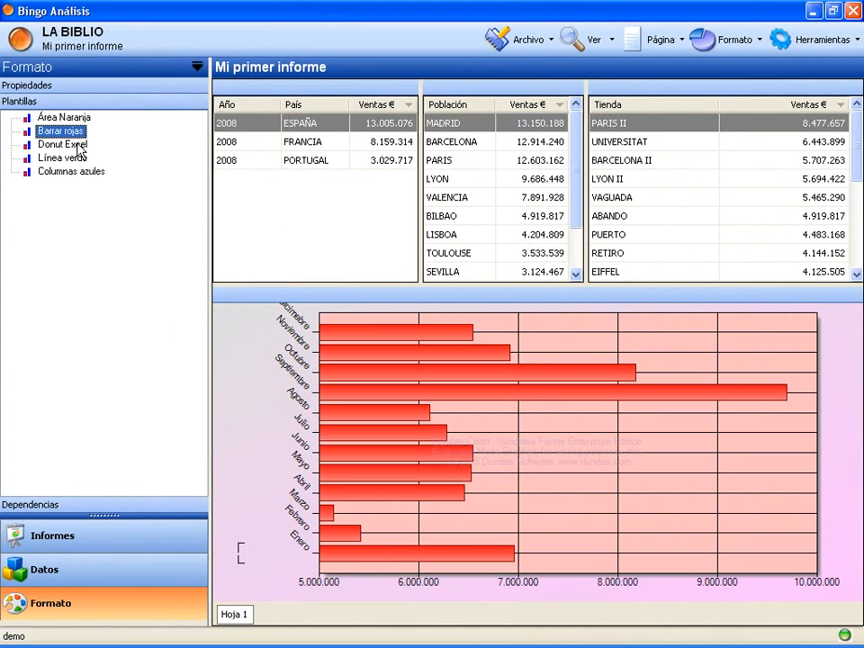
drag(59, 117, 428, 299)
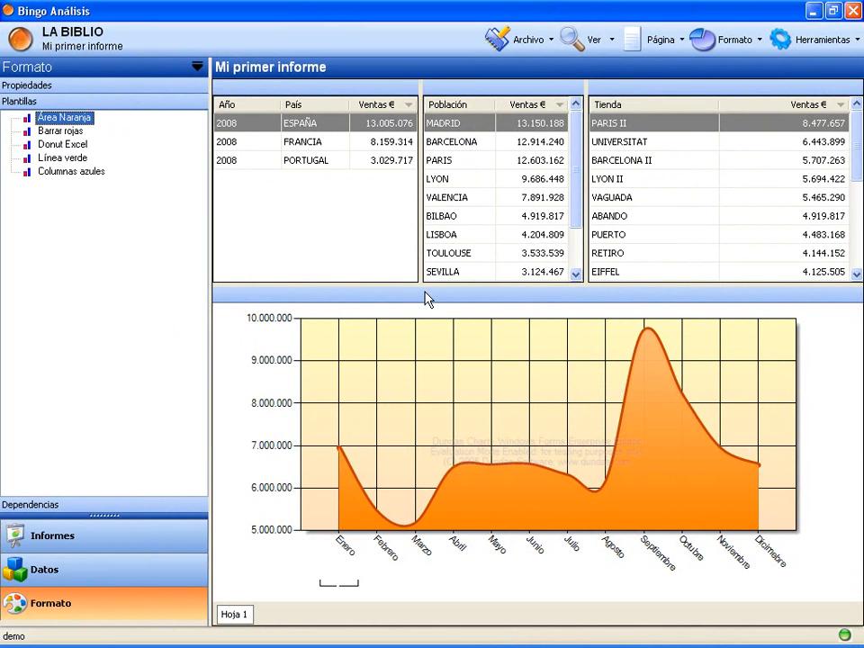
Select PORTUGAL, PARIS and VAGUADA in their tables to check whether the panels filter one another
click(306, 160)
click(443, 160)
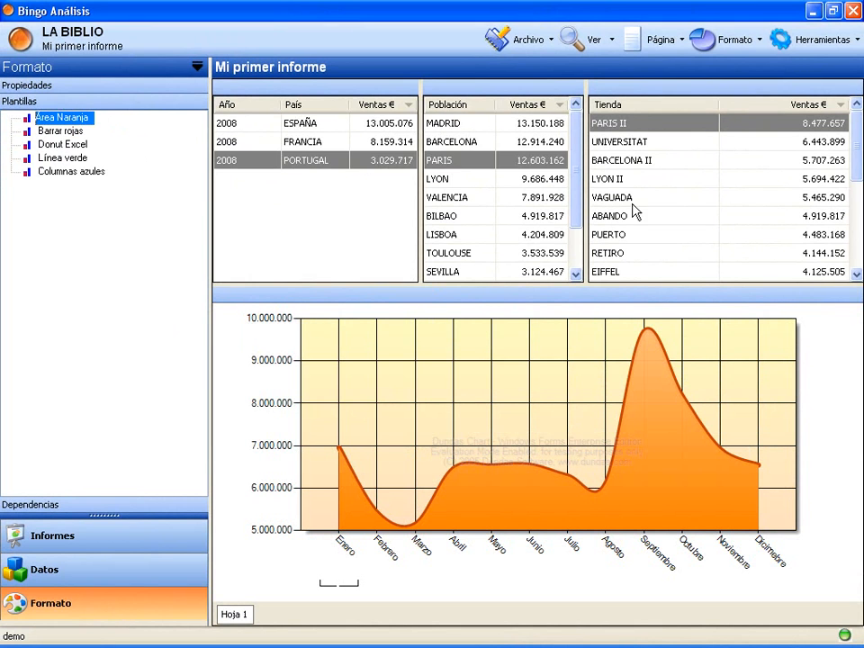
click(622, 195)
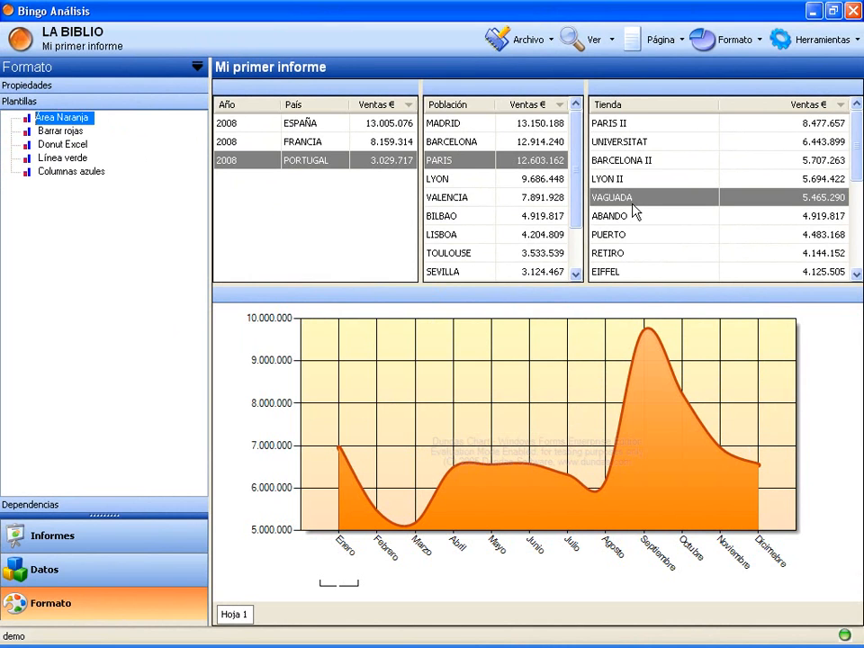
Create dependencies from the country table to the city table, from cities to stores, and from stores to the monthly chart
click(83, 571)
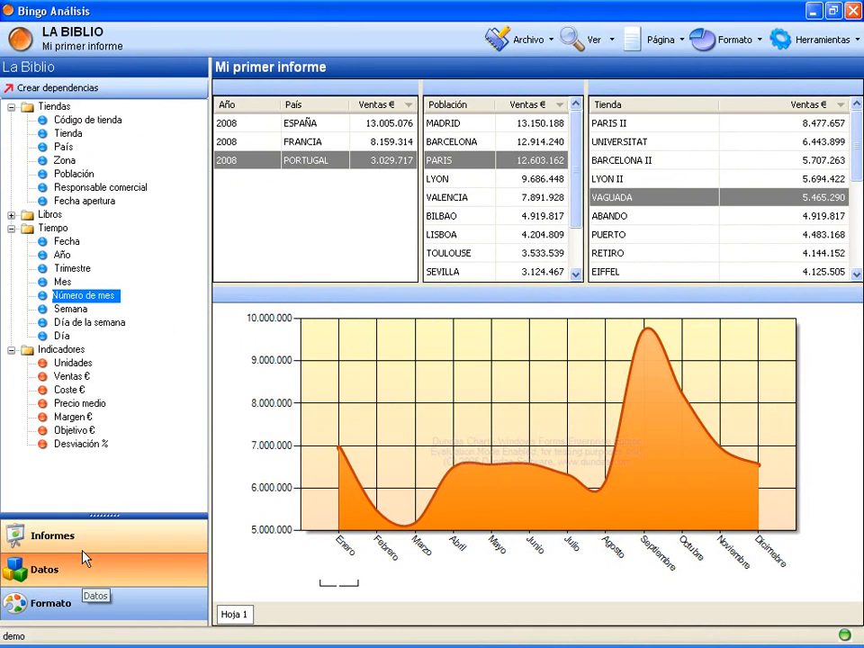
click(76, 90)
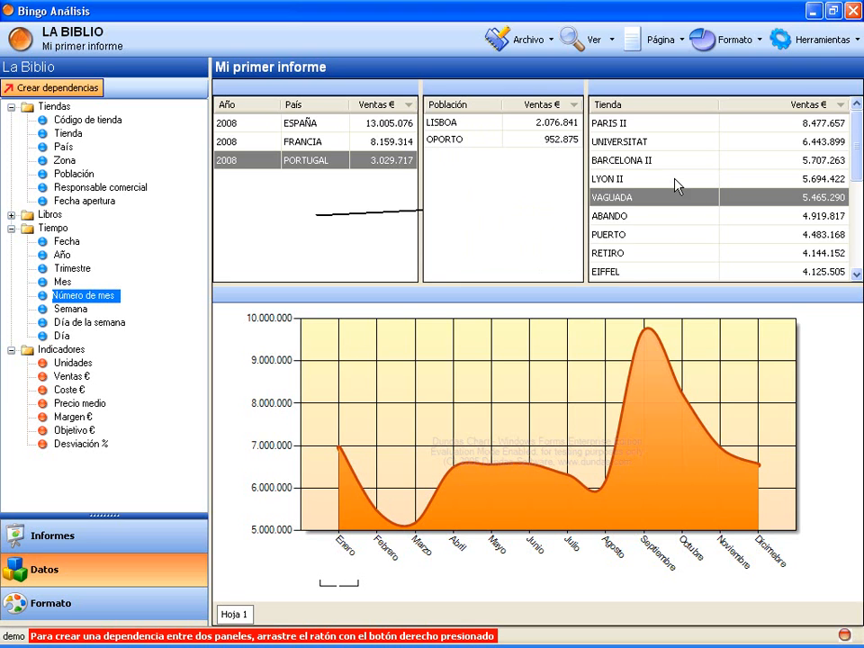
drag(730, 187, 553, 402)
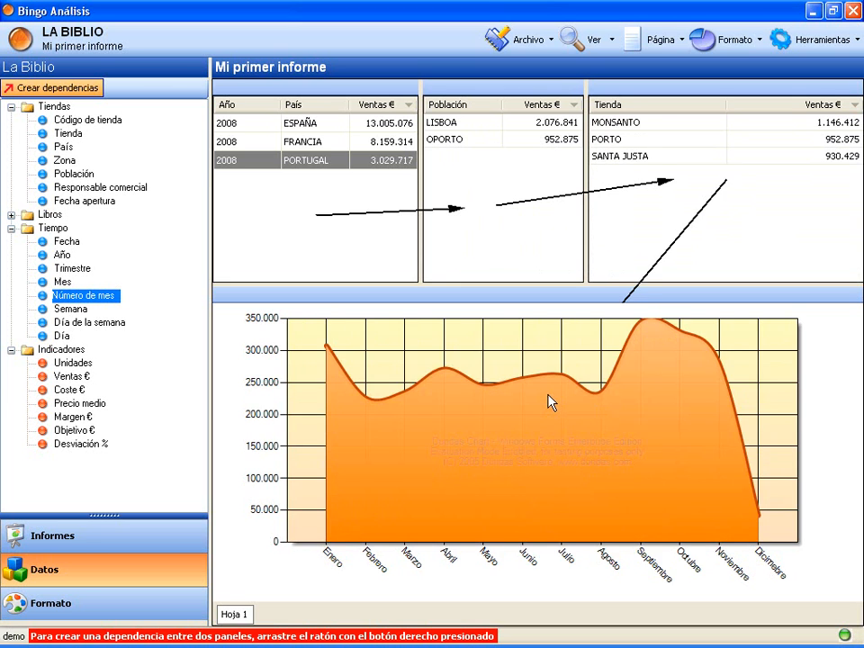
Leave dependency creation and filter the linked panels by ESPAÑA, BARCELONA and the UNIVERSITAT store
click(310, 124)
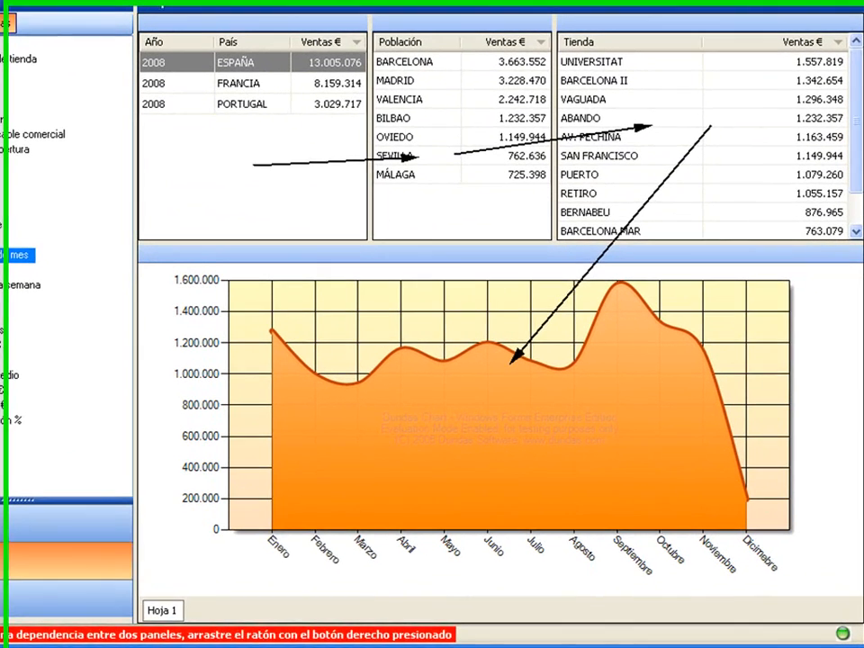
click(39, 89)
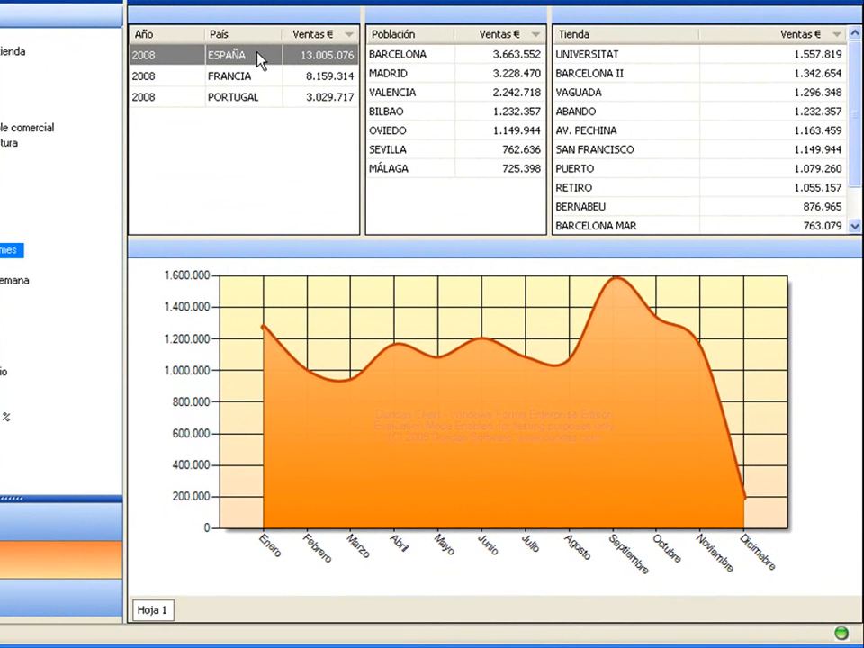
click(377, 59)
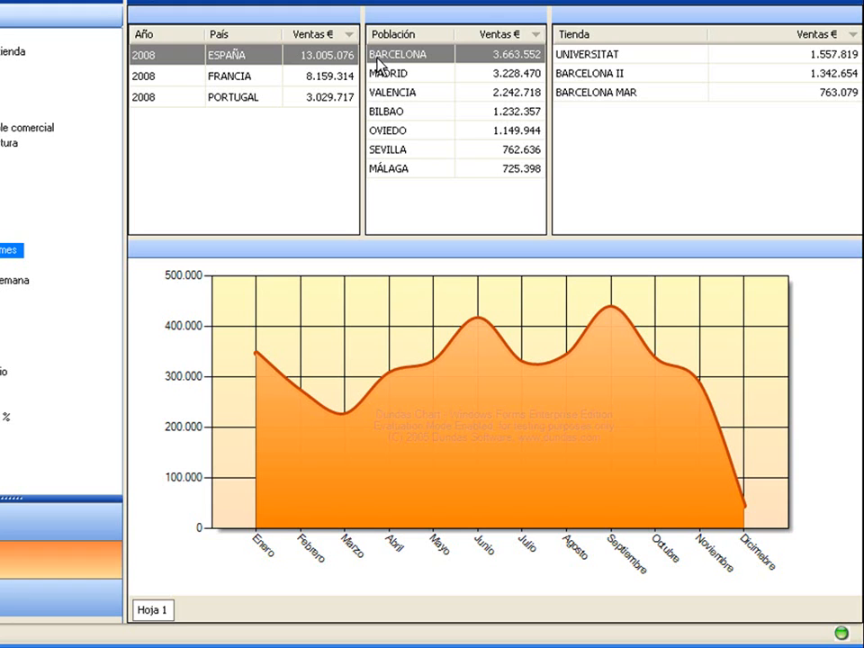
click(576, 59)
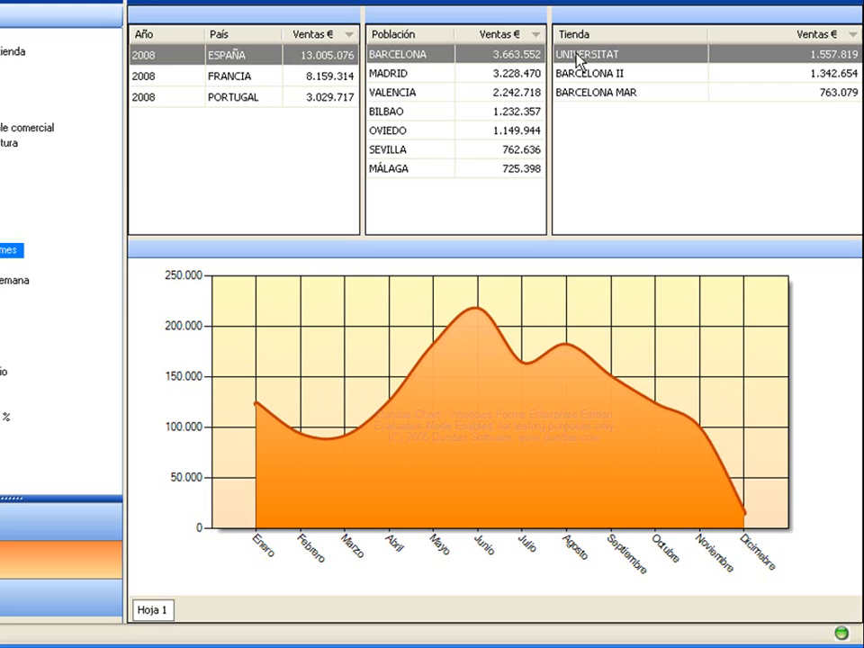
Divide the monthly chart panel into tabs and split the empty Hoja 2 into two side-by-side panels
right_click(420, 252)
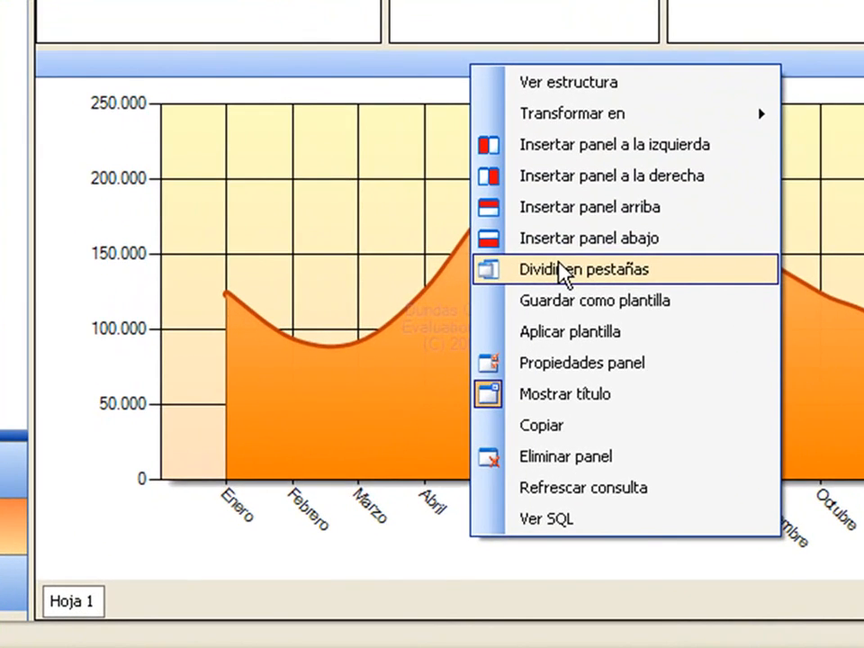
click(562, 270)
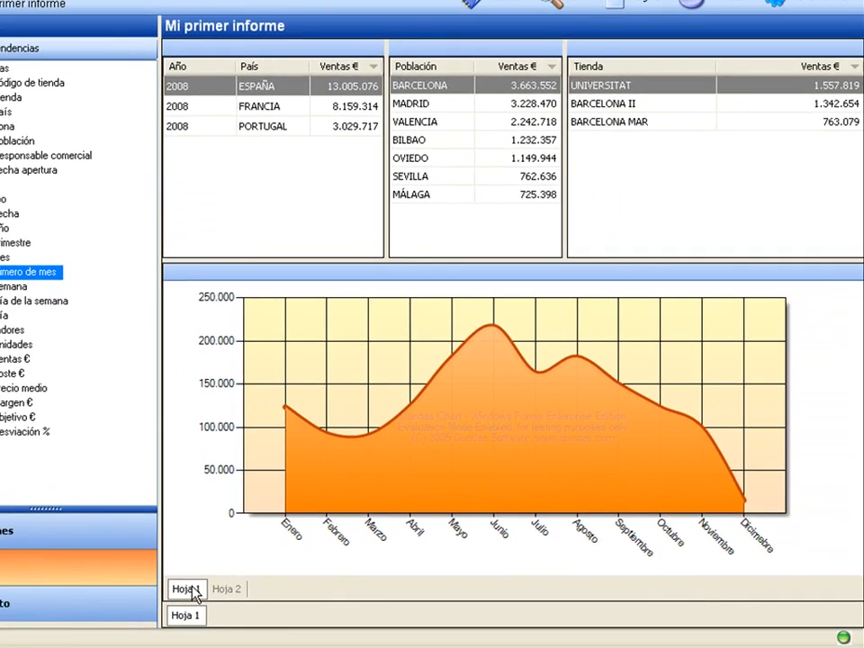
click(226, 589)
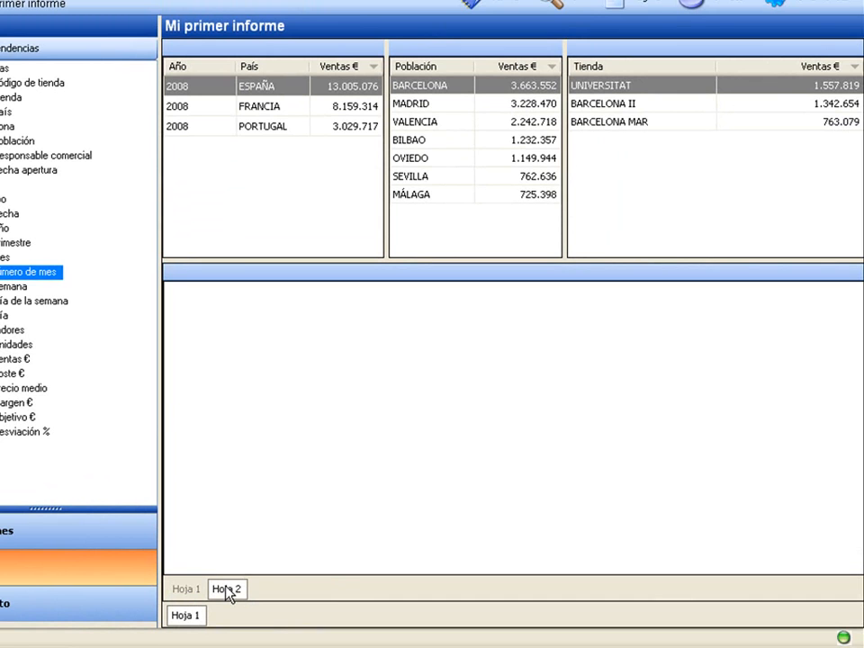
right_click(505, 284)
click(576, 346)
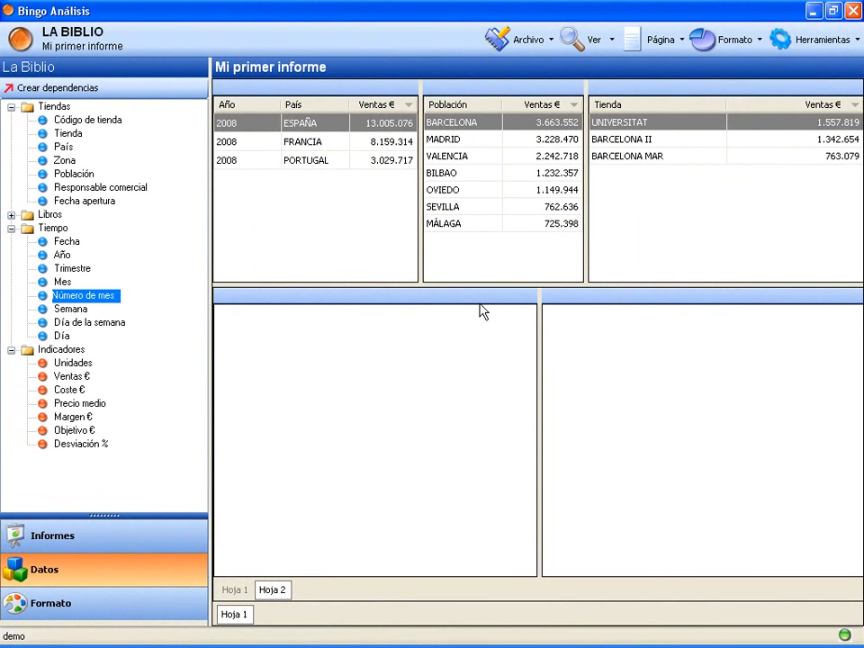
Build a table of Ventas € by Trimestre in the first panel of Hoja 2, sorted by quarter ascending
drag(72, 268, 267, 343)
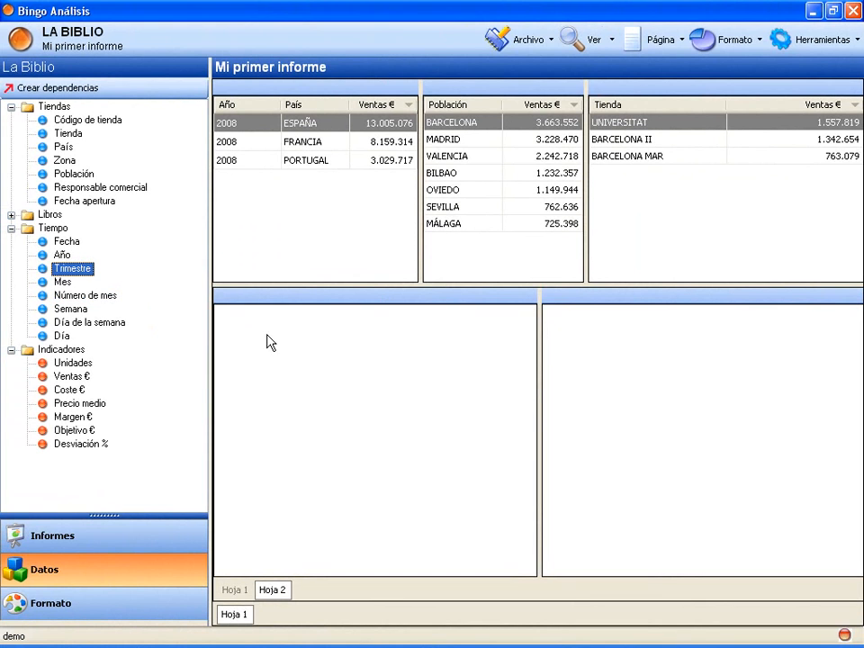
drag(72, 376, 359, 322)
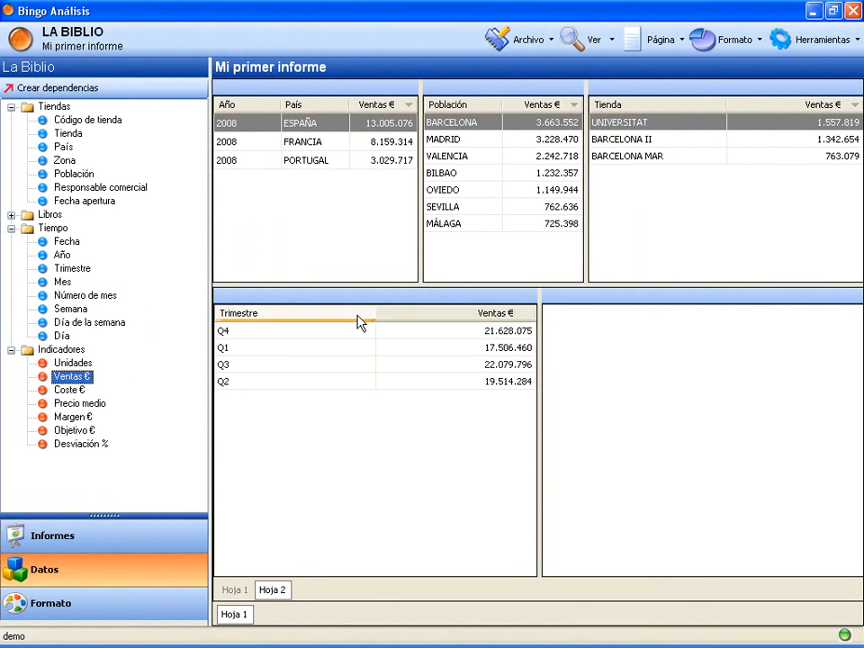
click(333, 315)
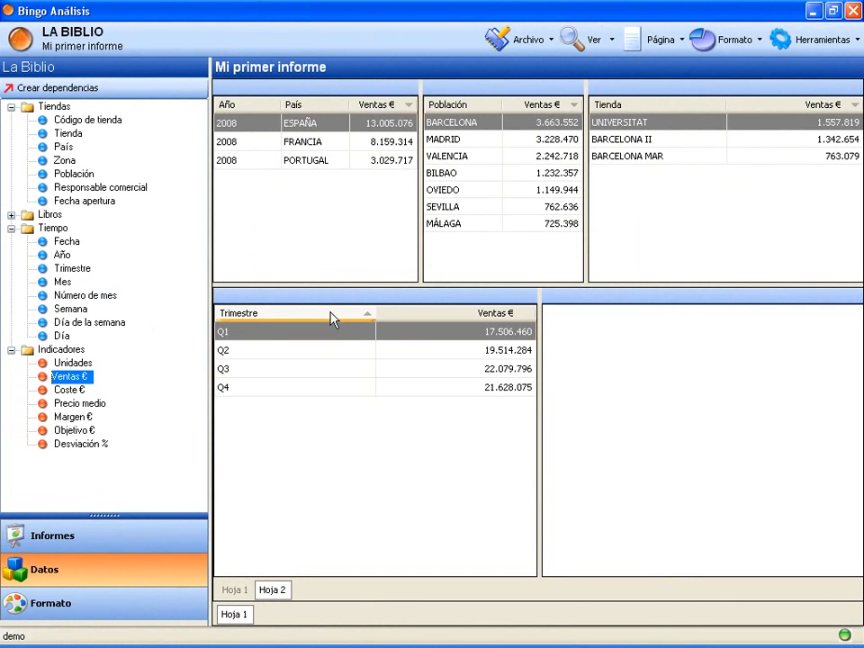
Build a table of Ventas € by Semana in the second panel of Hoja 2, sorted by week ascending
drag(72, 309, 589, 347)
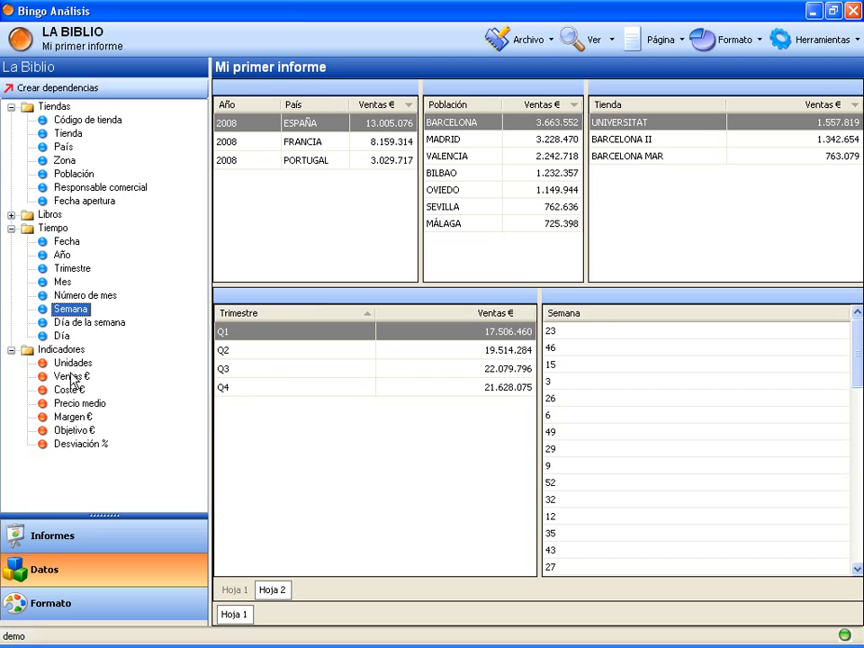
click(72, 378)
drag(72, 378, 601, 308)
click(595, 312)
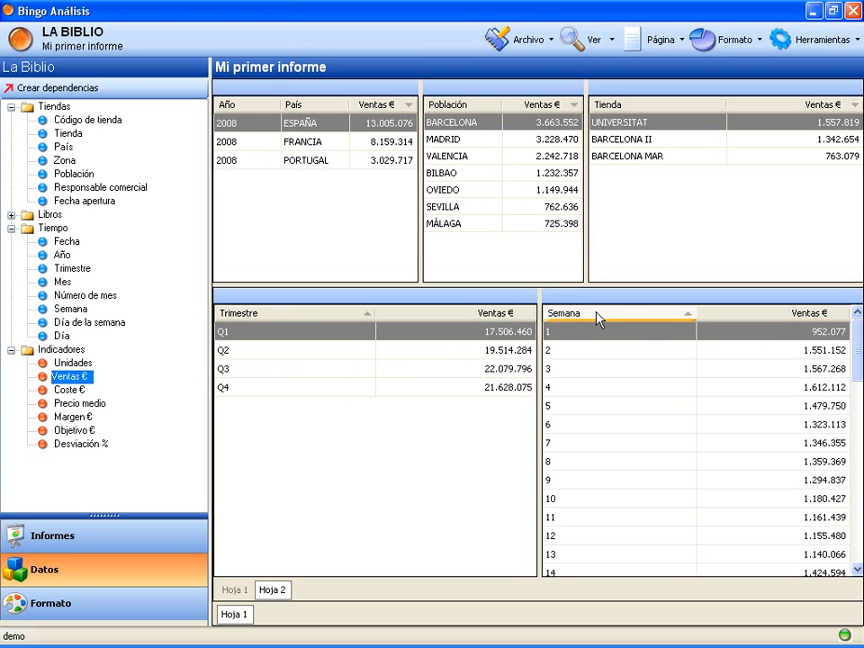
Create dependencies from the store table to the quarter table and from quarters to weeks, and filter the weeks by Q1 and Q2
click(58, 90)
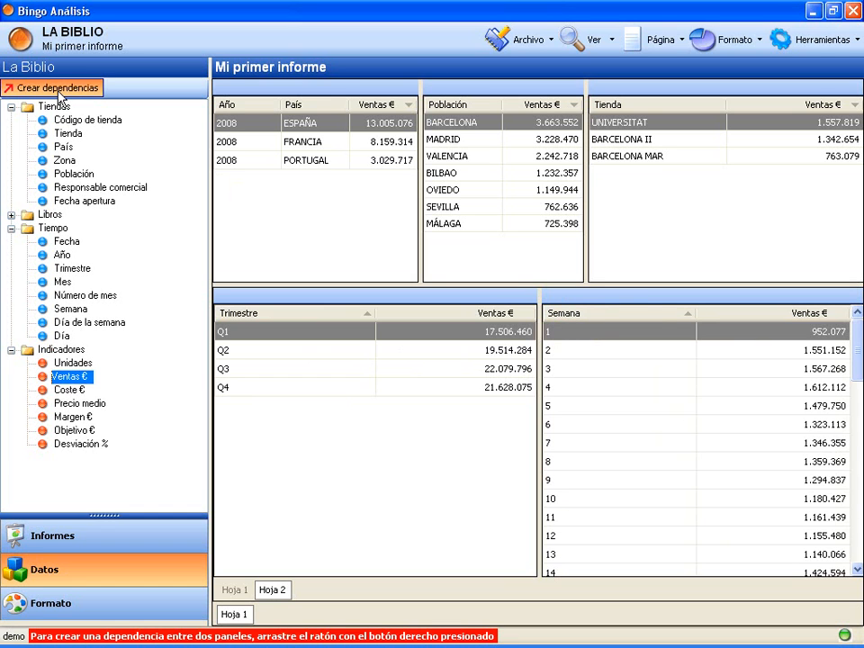
mouse_move(651, 219)
mouse_down()
mouse_move(604, 269)
mouse_move(467, 475)
mouse_move(619, 458)
mouse_up()
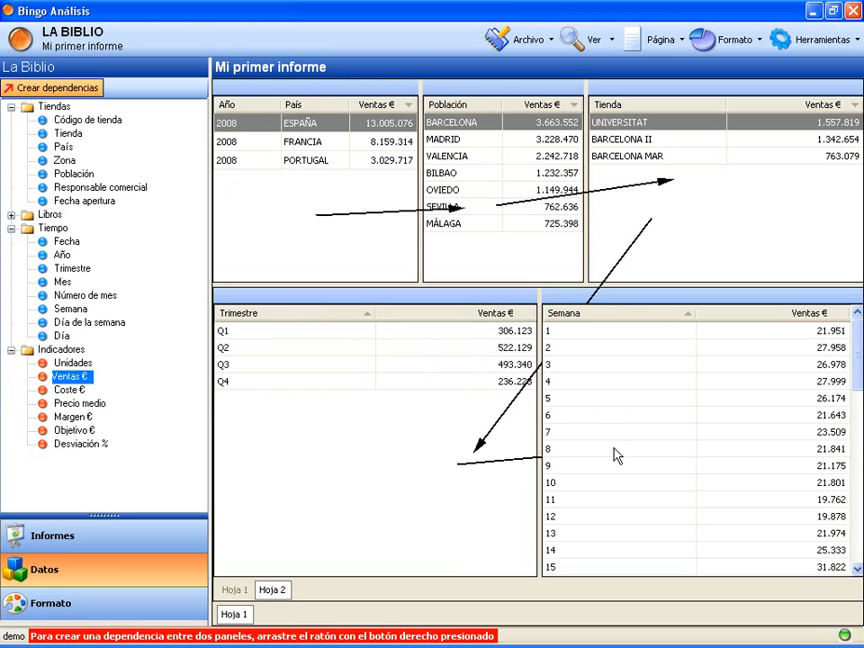
click(61, 87)
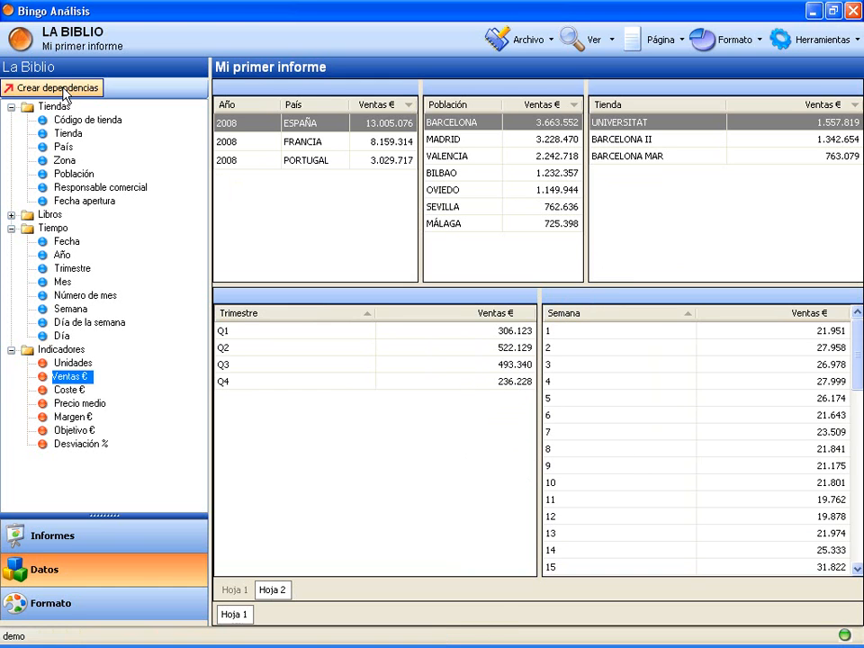
click(270, 331)
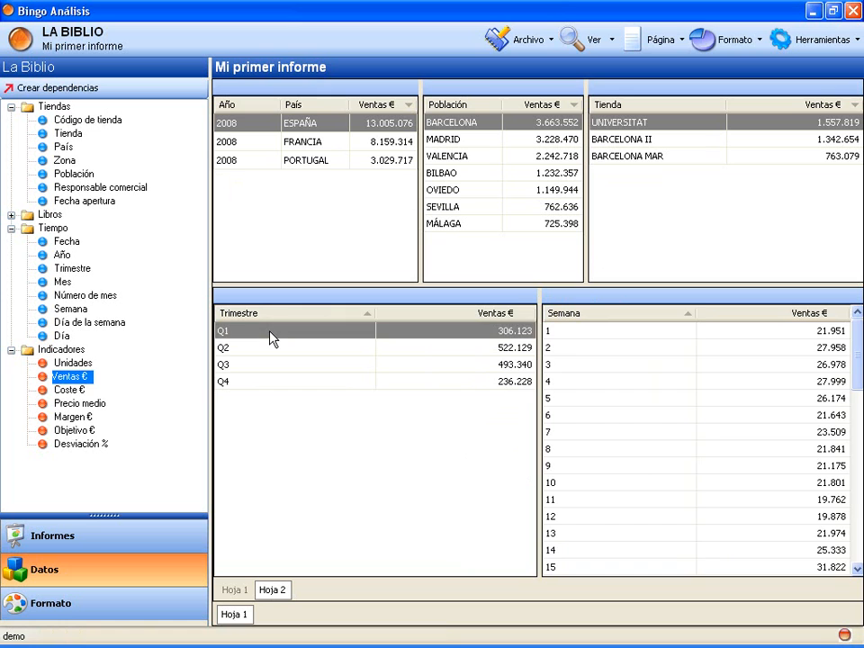
click(273, 349)
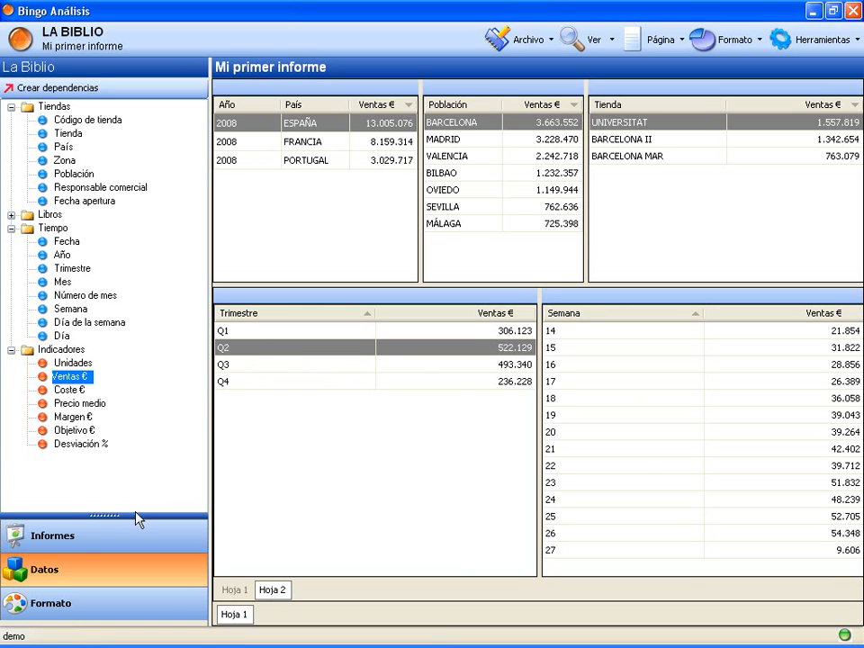
Apply the Línea verde template to the quarterly sales table and filter the weekly table by the chart's Q3 point
click(106, 602)
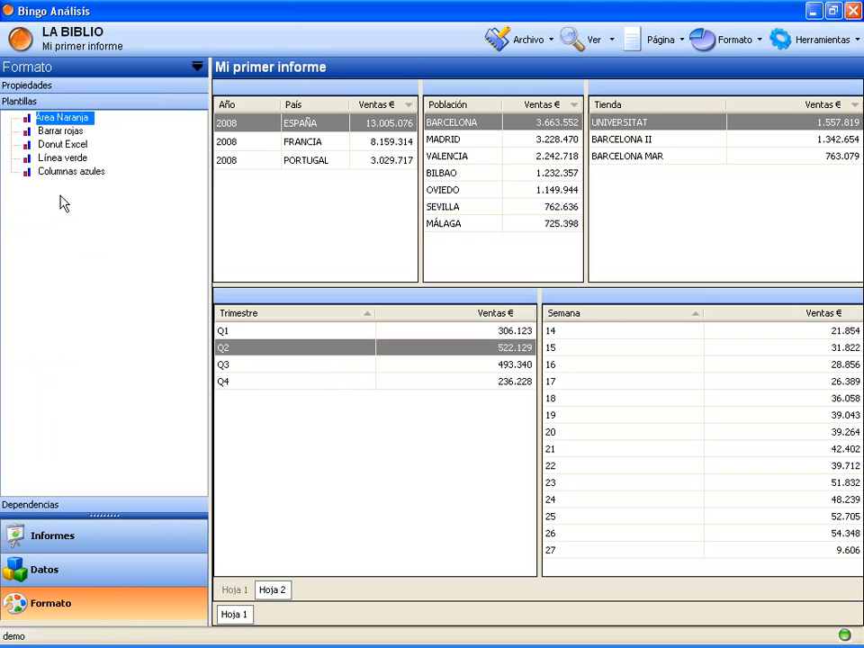
drag(58, 159, 321, 300)
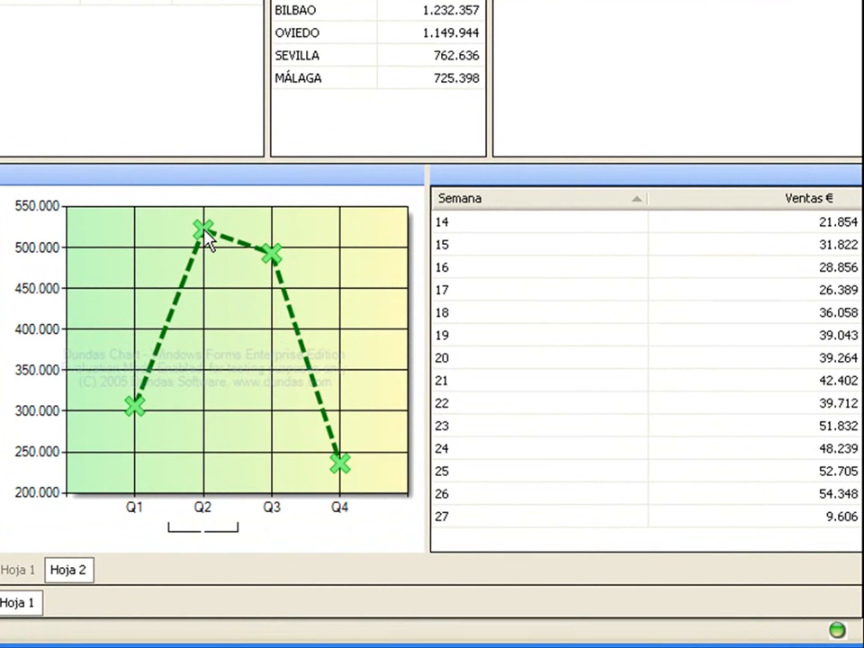
click(272, 258)
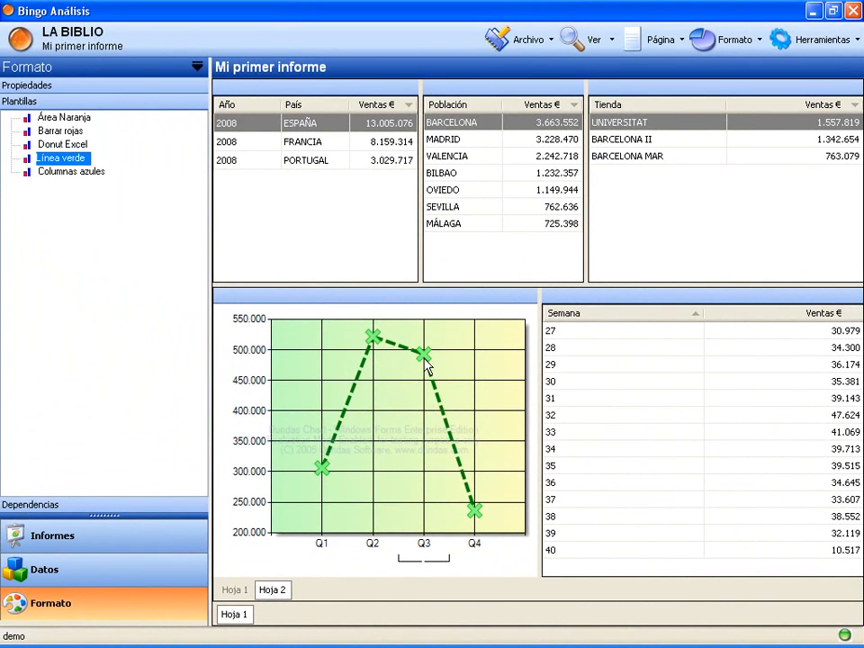
Create a new report named Mi segundo informe in the Mi primer cuadro de mando folder
click(95, 538)
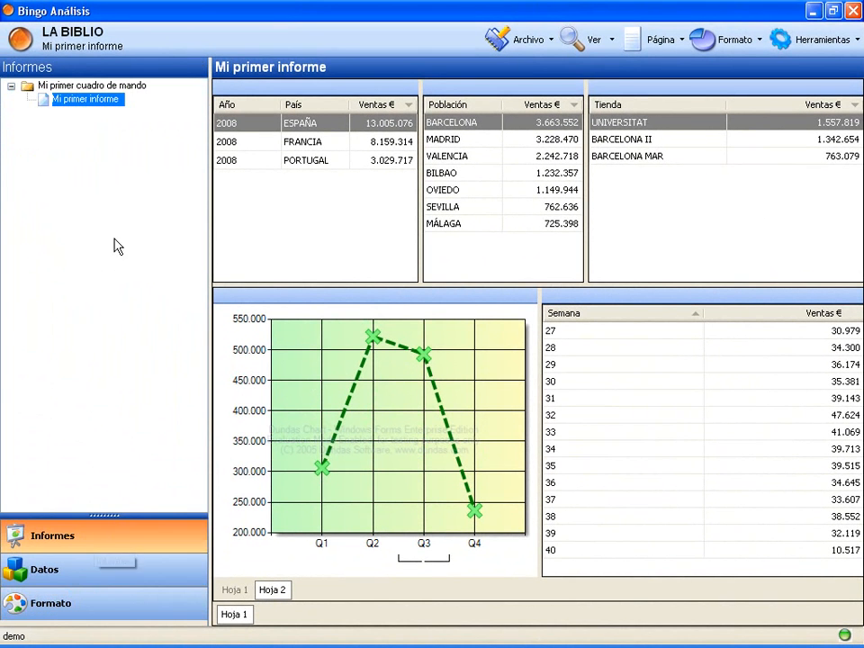
right_click(76, 90)
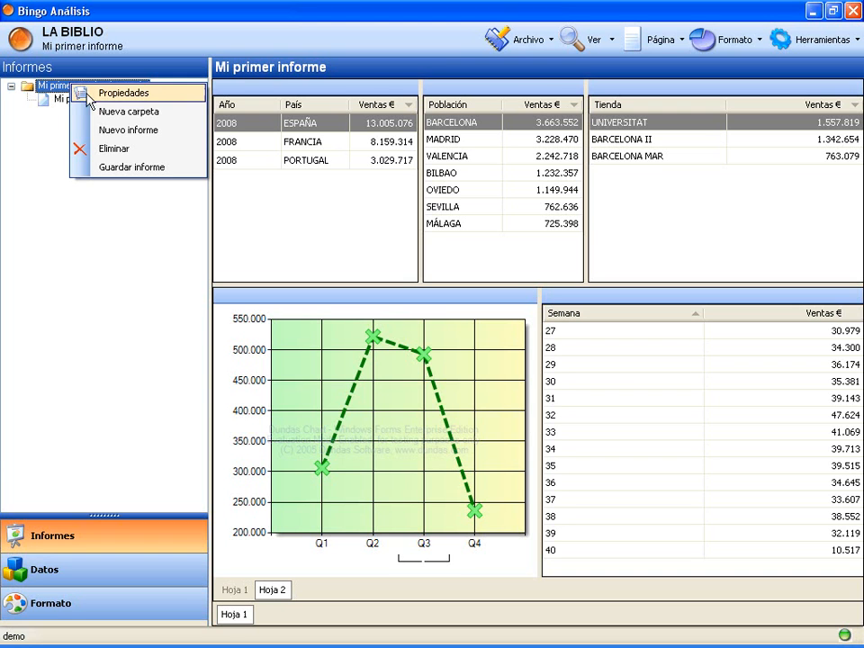
click(119, 131)
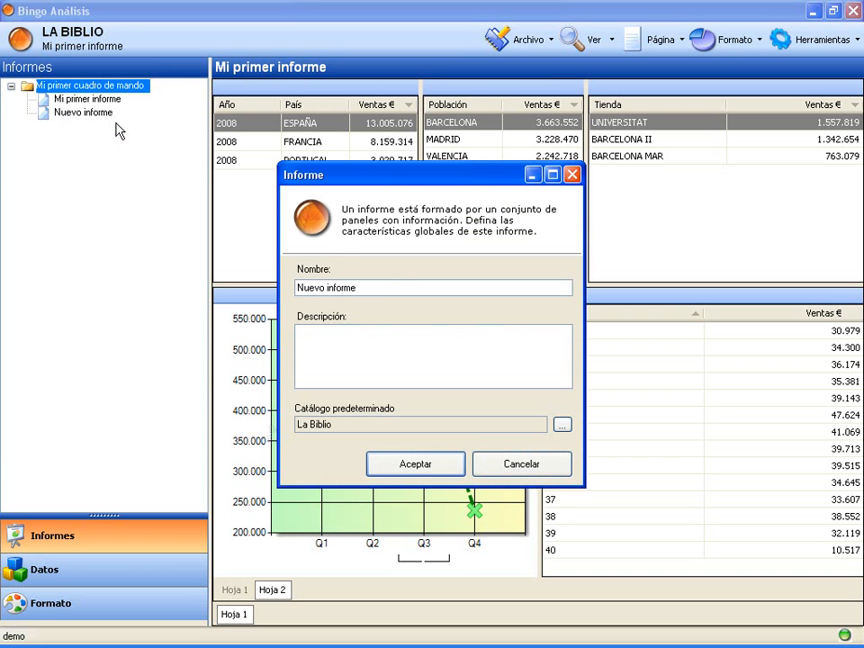
drag(407, 288, 198, 288)
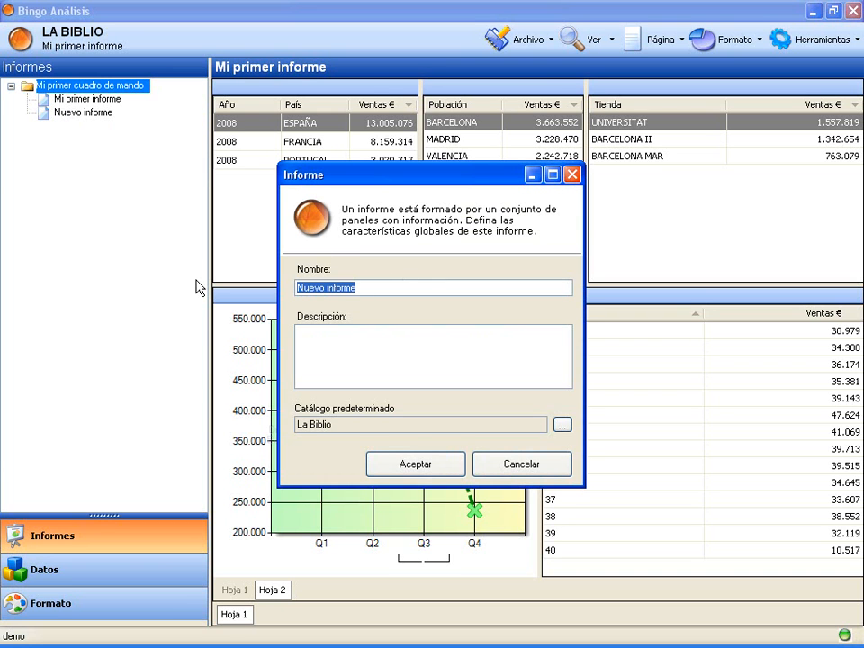
text(Mi segundo informe)
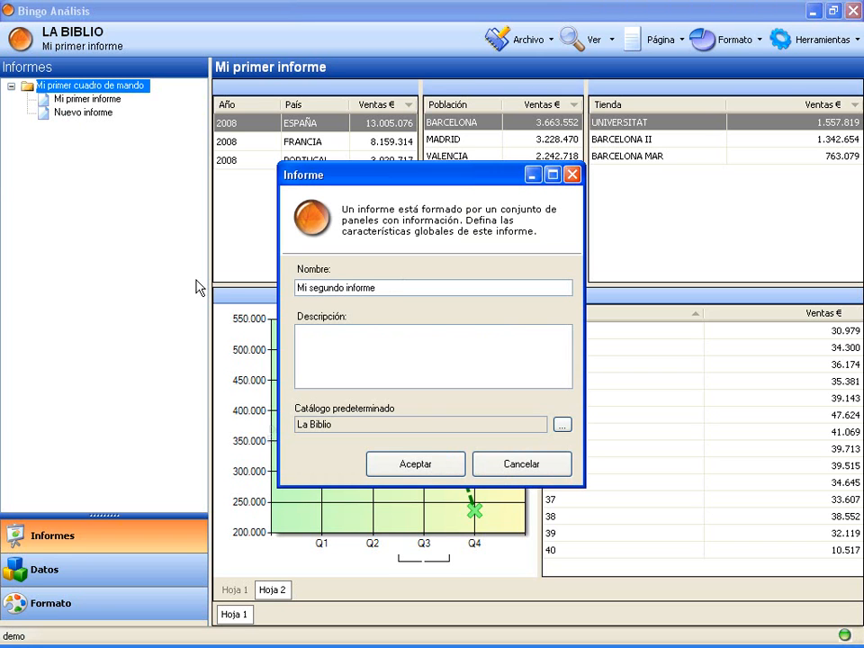
click(406, 466)
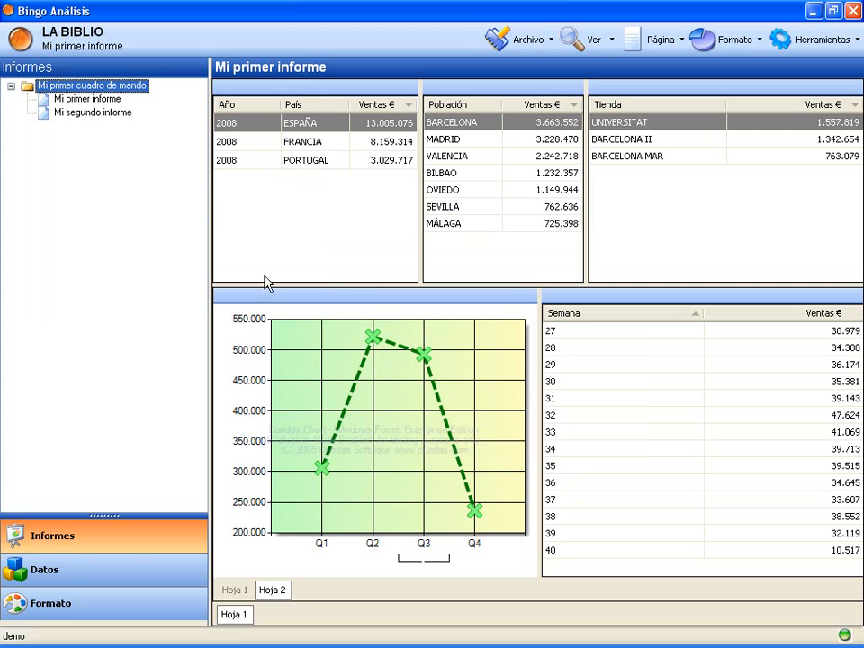
Open Mi segundo informe and split its page by inserting a panel to the left of the existing one
click(63, 113)
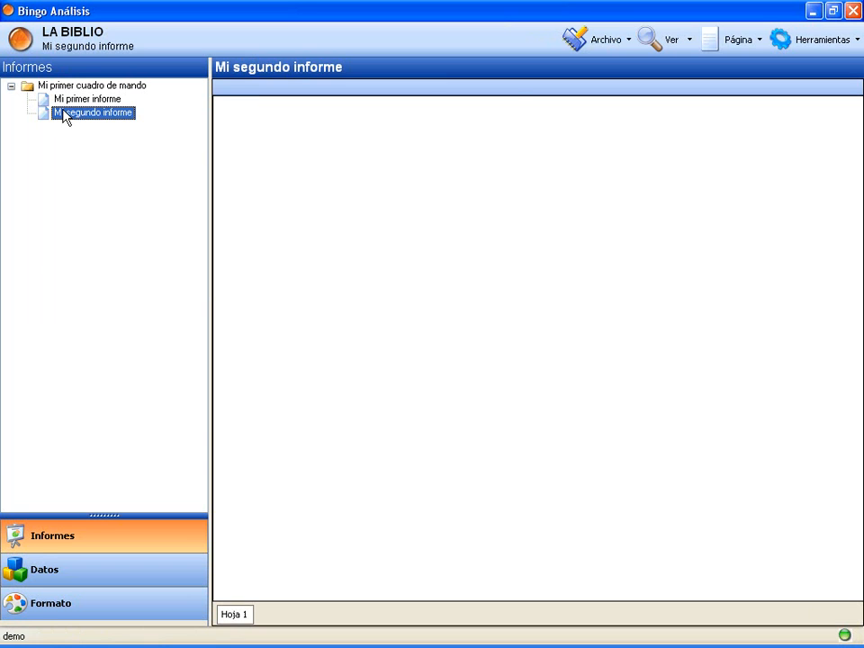
right_click(516, 94)
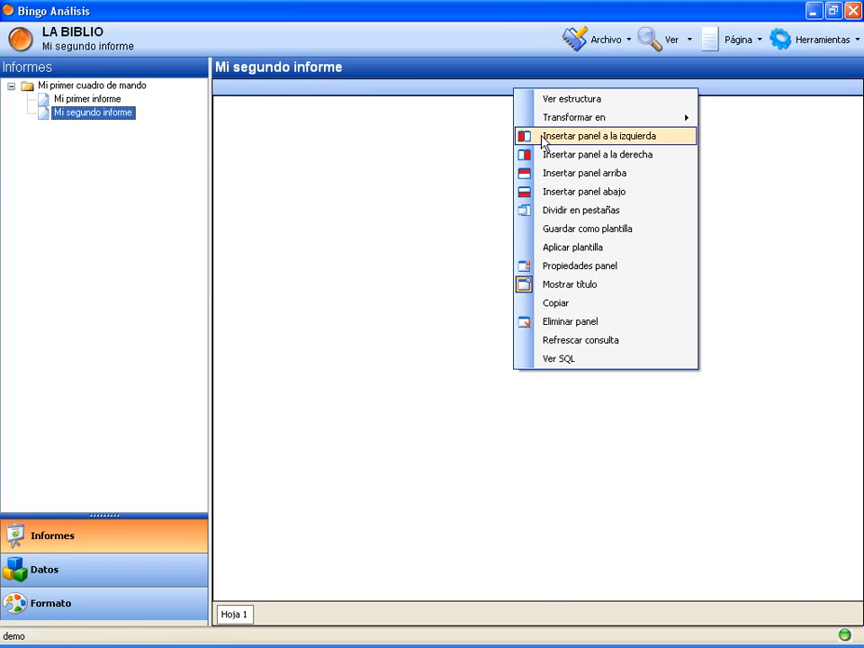
click(520, 141)
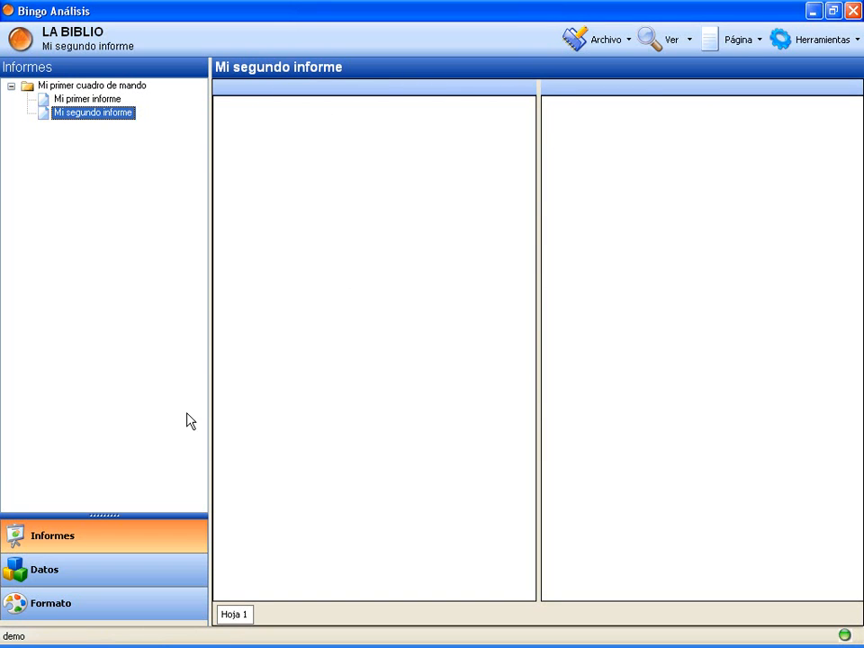
Build a table with Año, Mes and Número de mes in the report's first panel
click(87, 564)
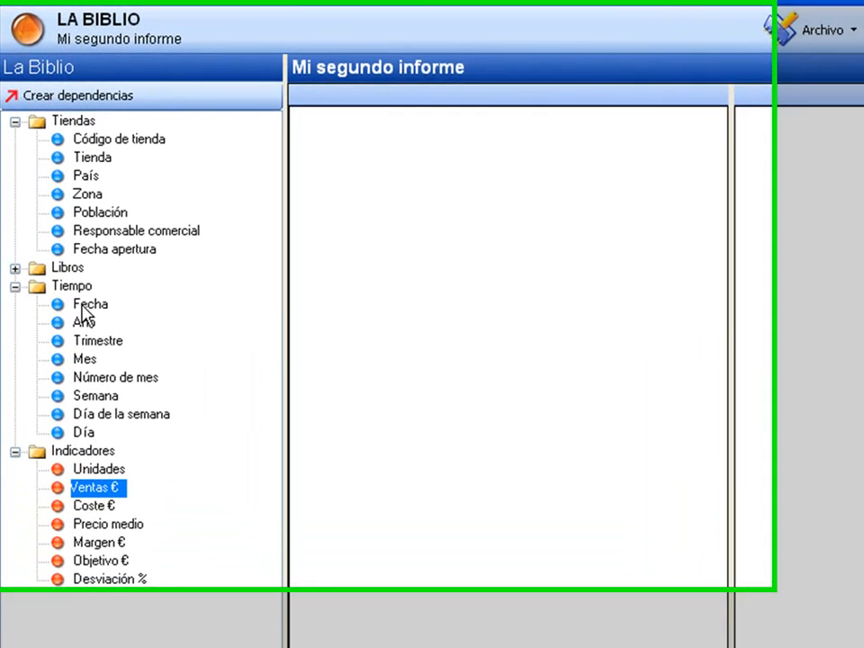
drag(100, 360, 364, 183)
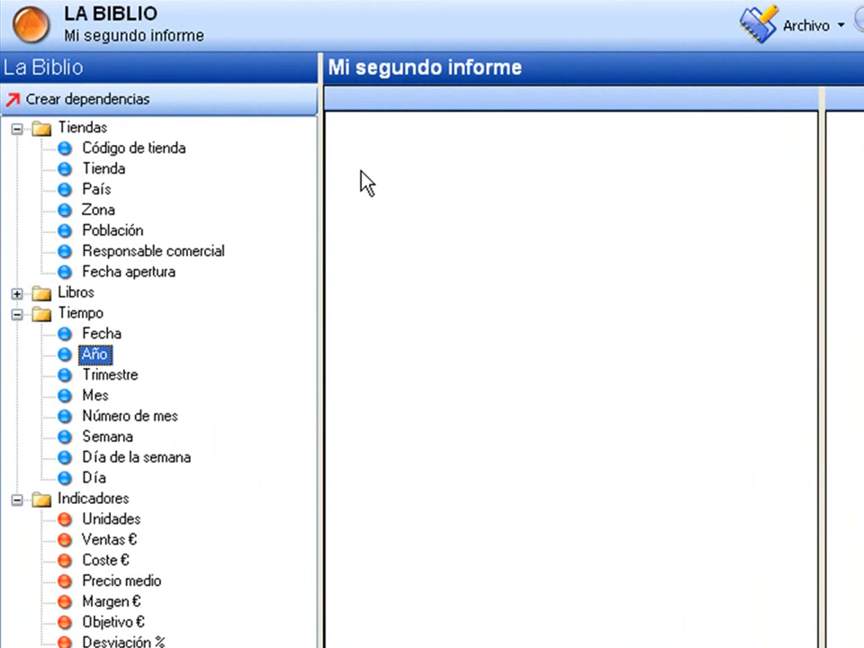
drag(95, 396, 391, 128)
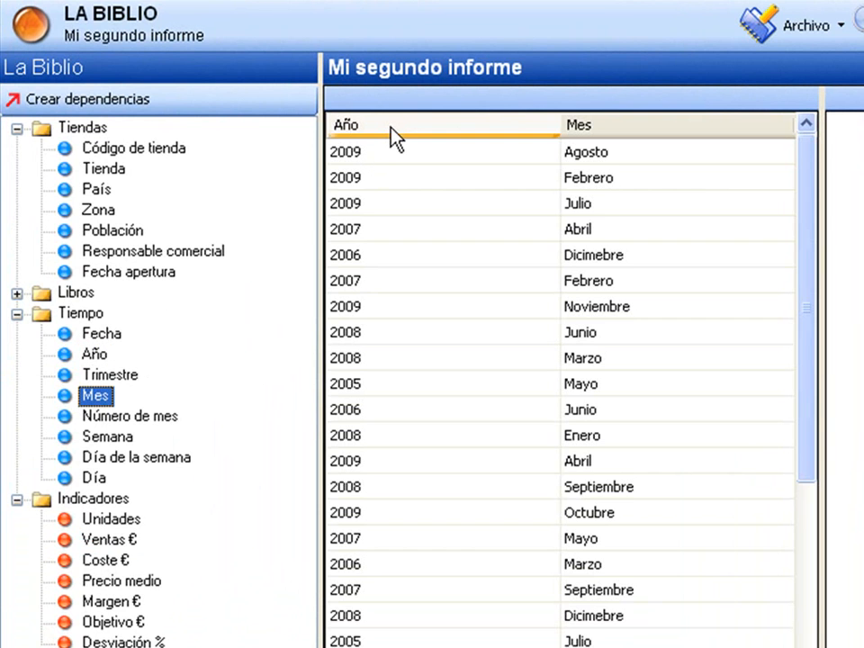
drag(122, 416, 584, 133)
Sort the month table by Año and Número de mes ascending, and remove its Número de mes column
click(385, 129)
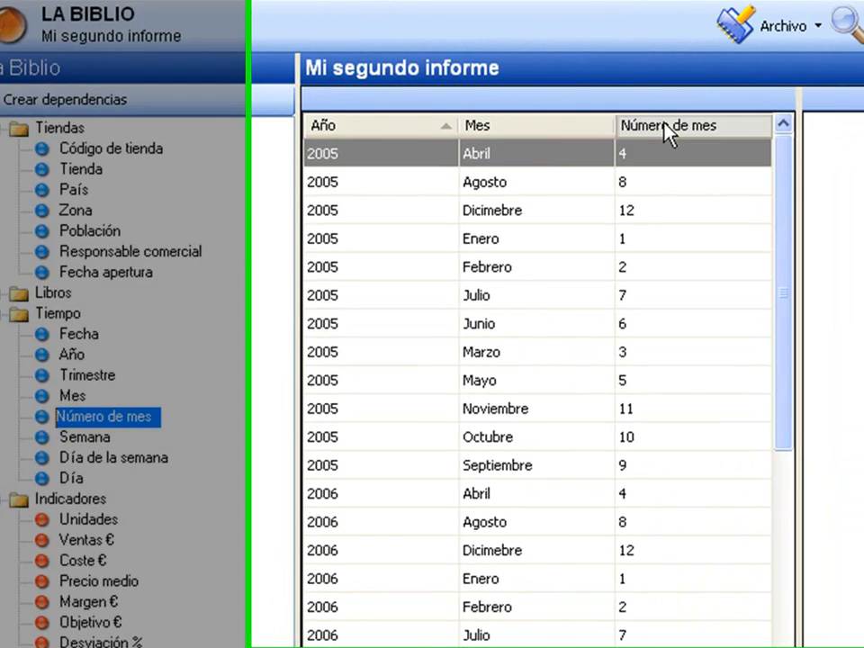
click(679, 131)
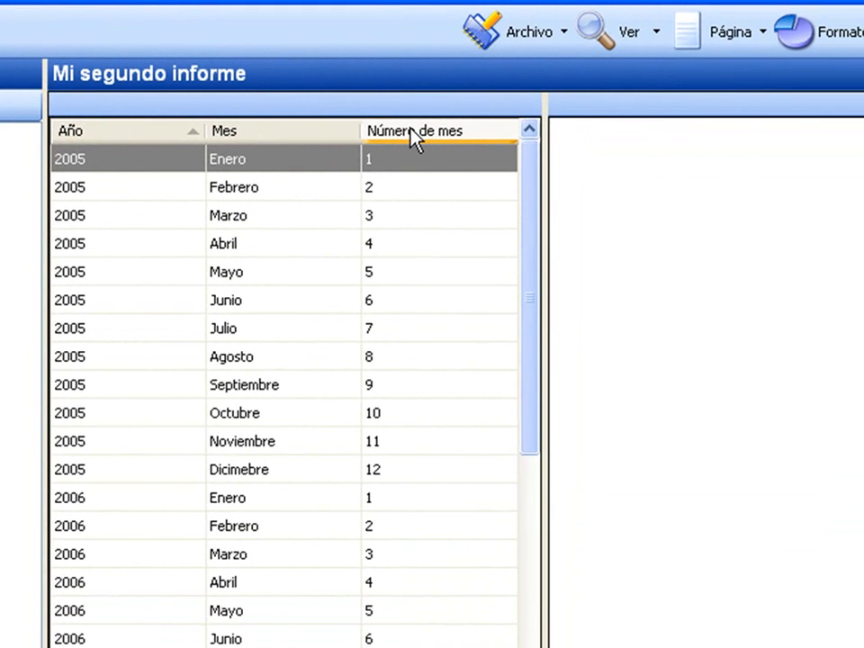
right_click(412, 137)
click(461, 283)
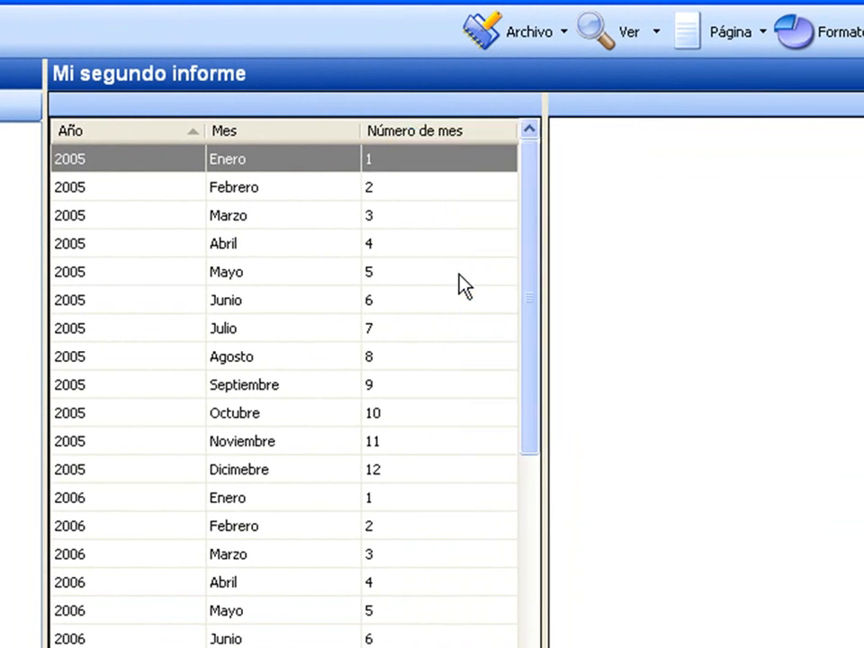
Transform the year and month table into a tree in a narrower panel, and select Mayo under 2007
right_click(271, 114)
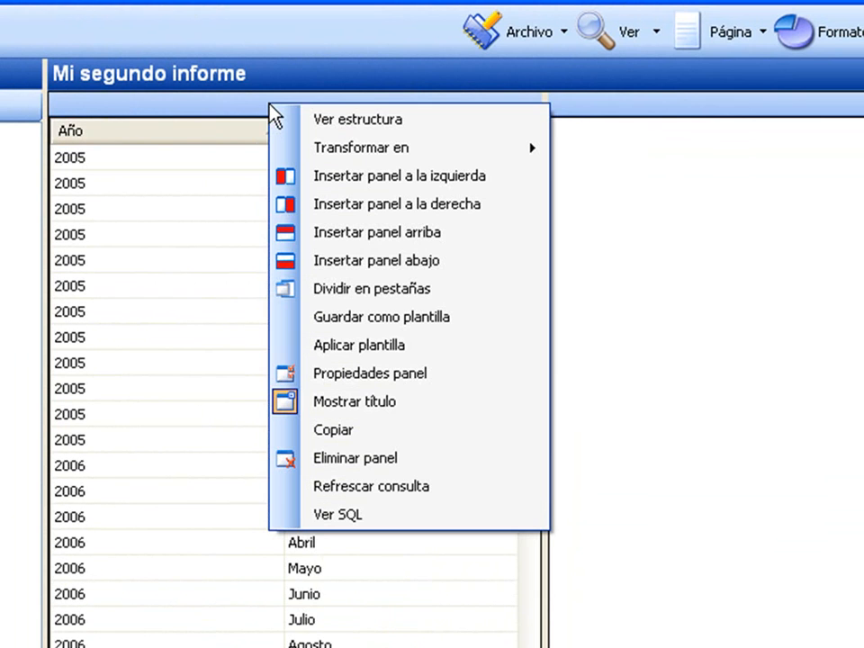
mouse_move(340, 160)
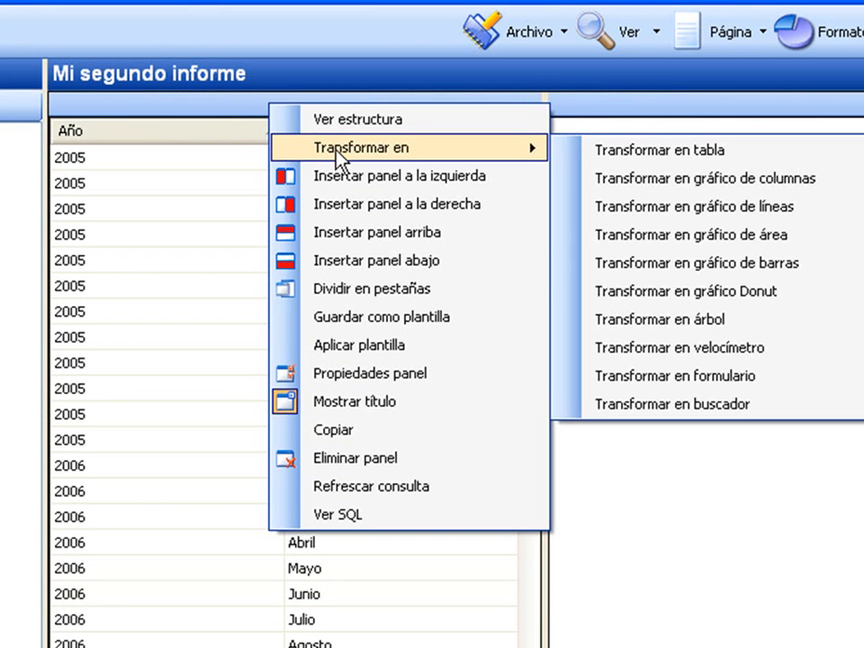
click(590, 322)
drag(545, 320, 285, 324)
click(63, 175)
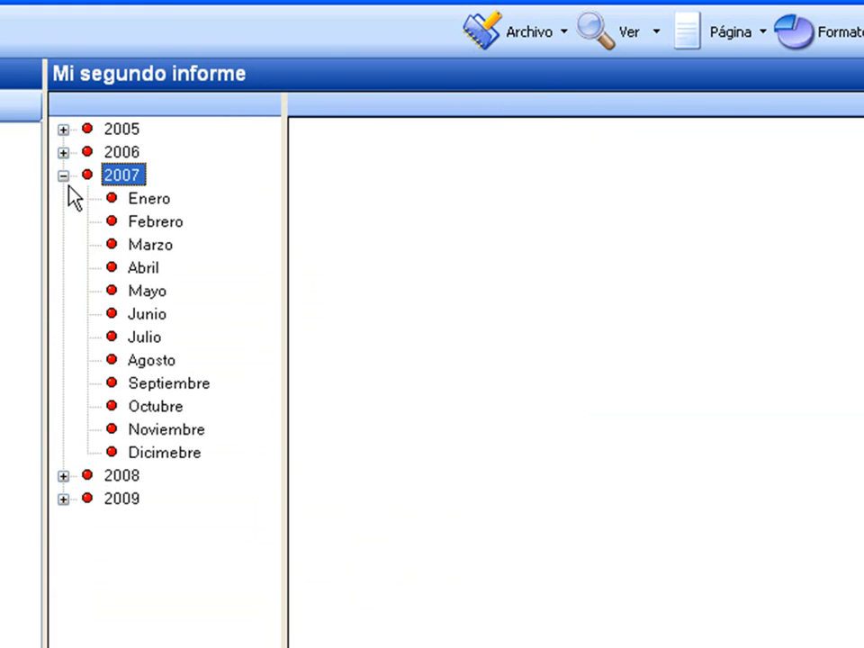
click(133, 293)
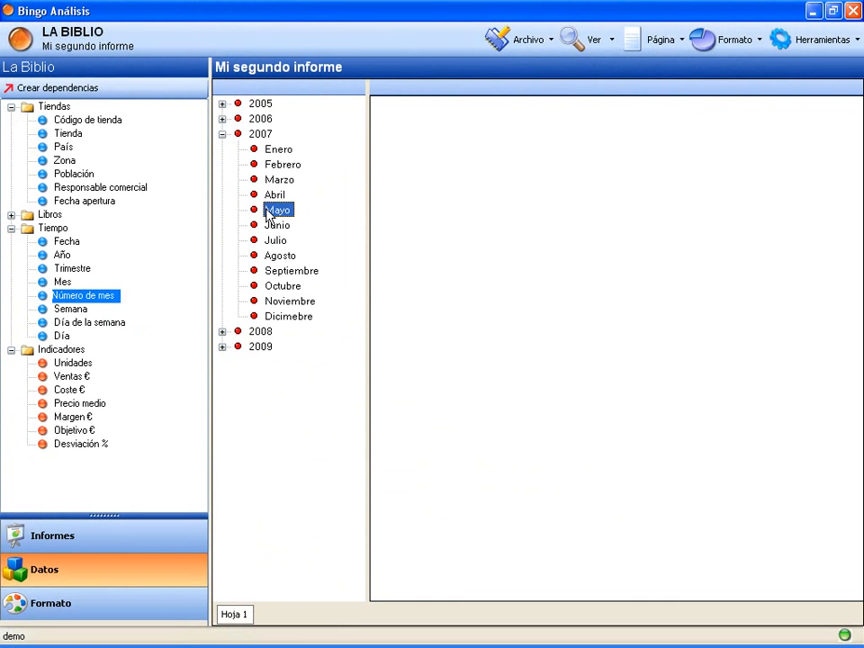
Build a table of Editorial, Ventas € and Margen € in the second panel, and widen the Editorial column
click(10, 215)
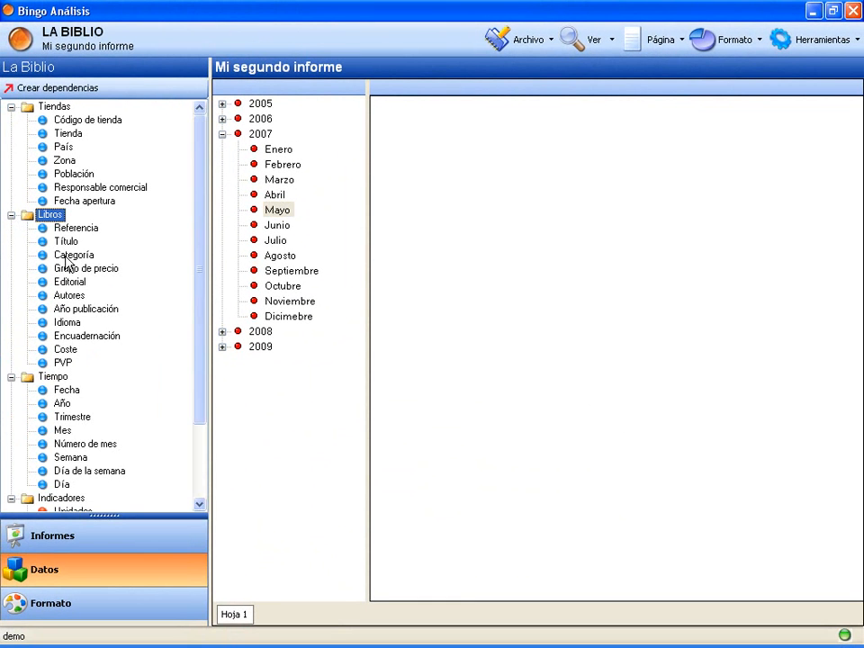
drag(64, 283, 415, 159)
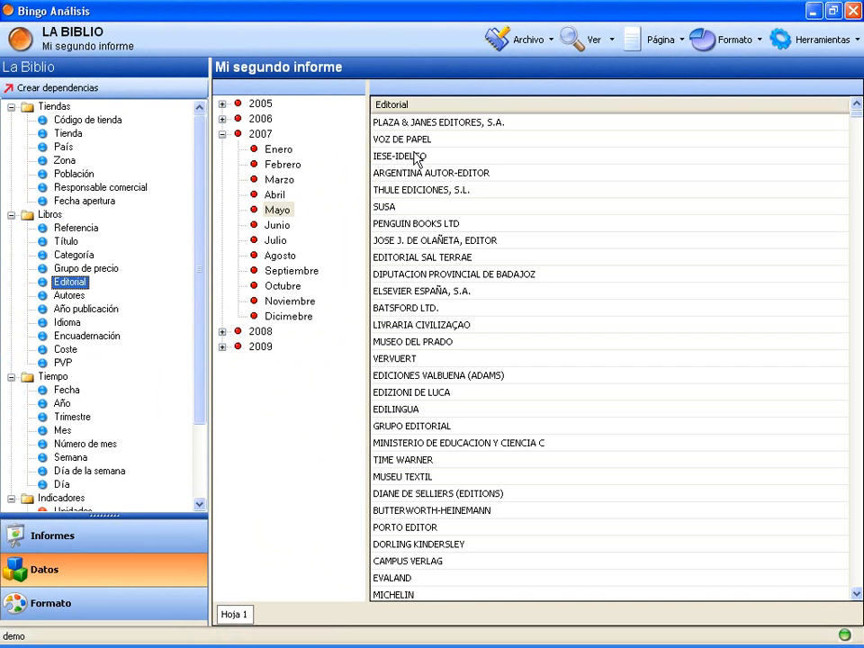
drag(204, 274, 193, 400)
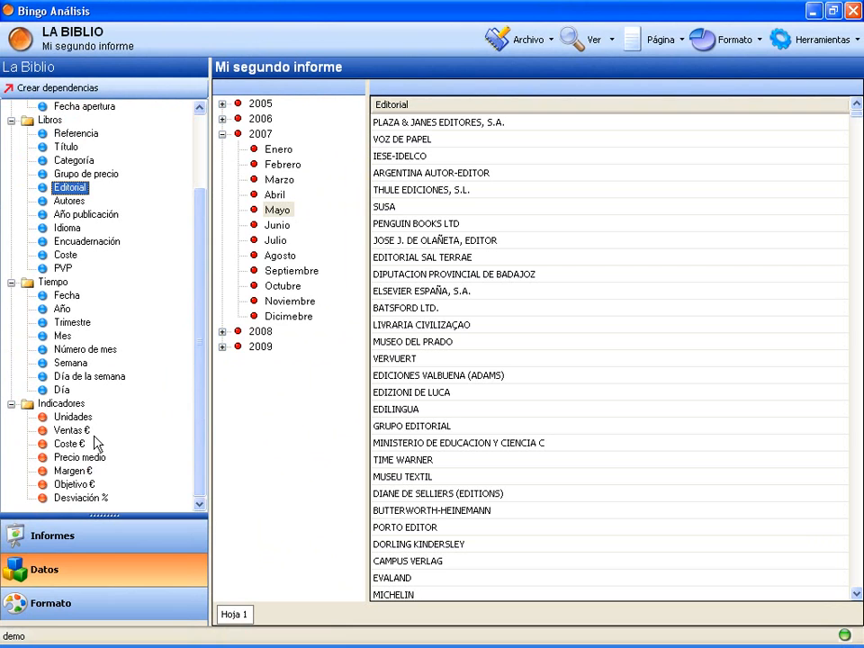
drag(74, 432, 453, 110)
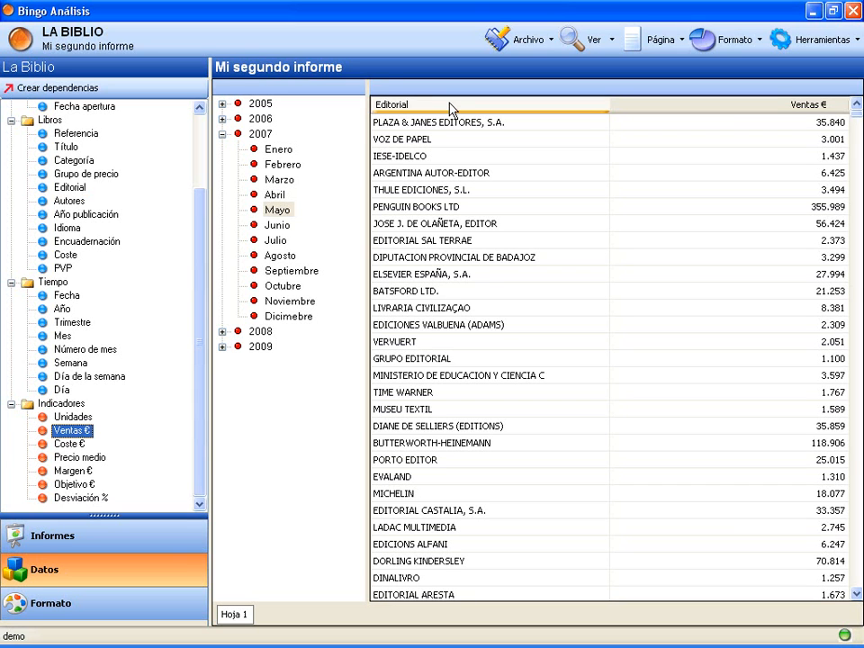
drag(59, 470, 638, 111)
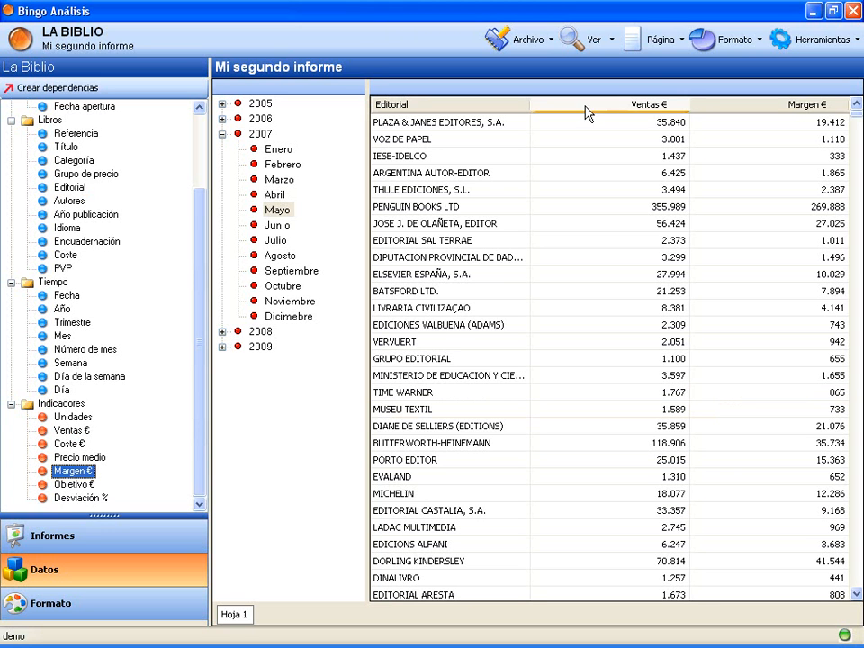
drag(533, 104, 623, 101)
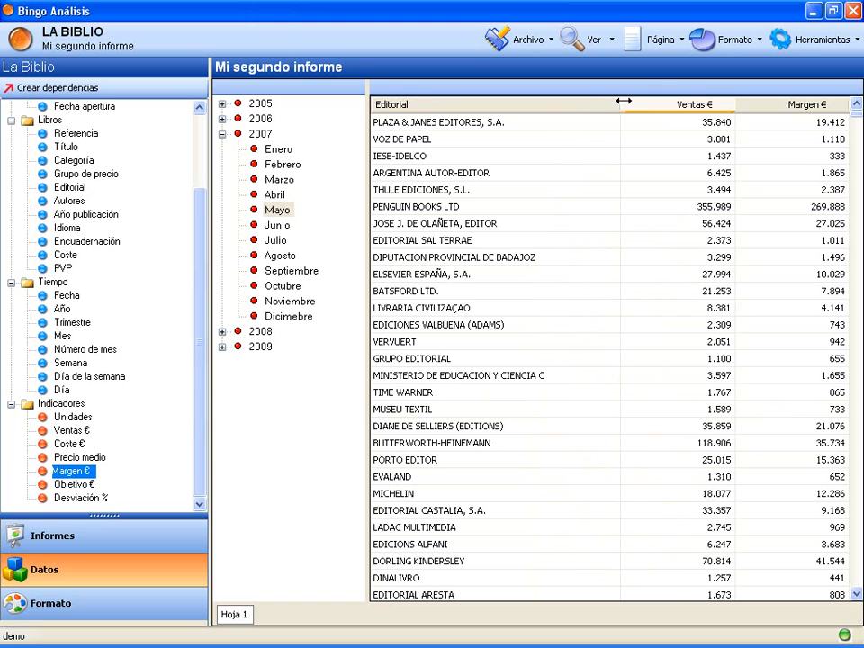
Add a column named Margen % to the publisher table with the formula =[Margen €]/[Ventas €]
right_click(776, 113)
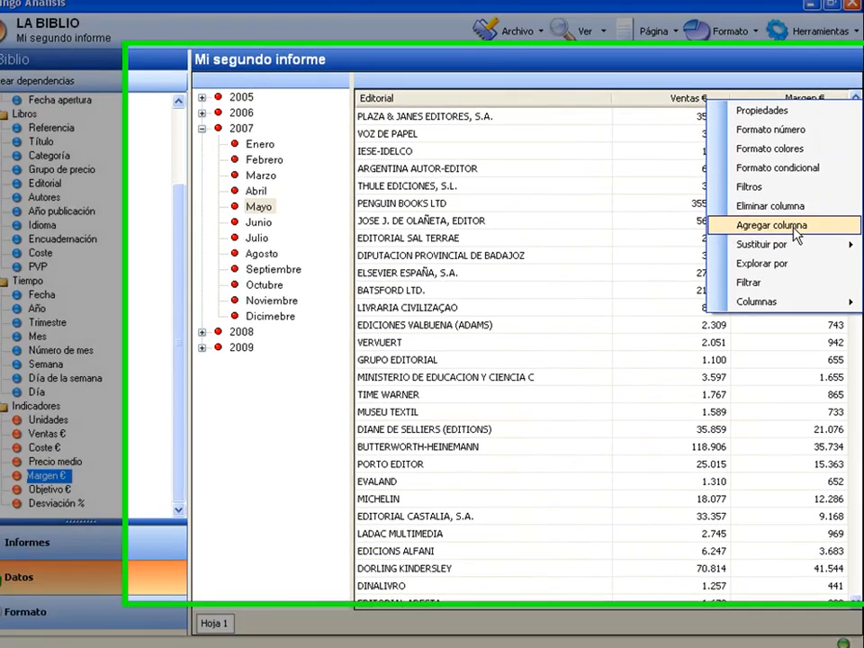
click(794, 228)
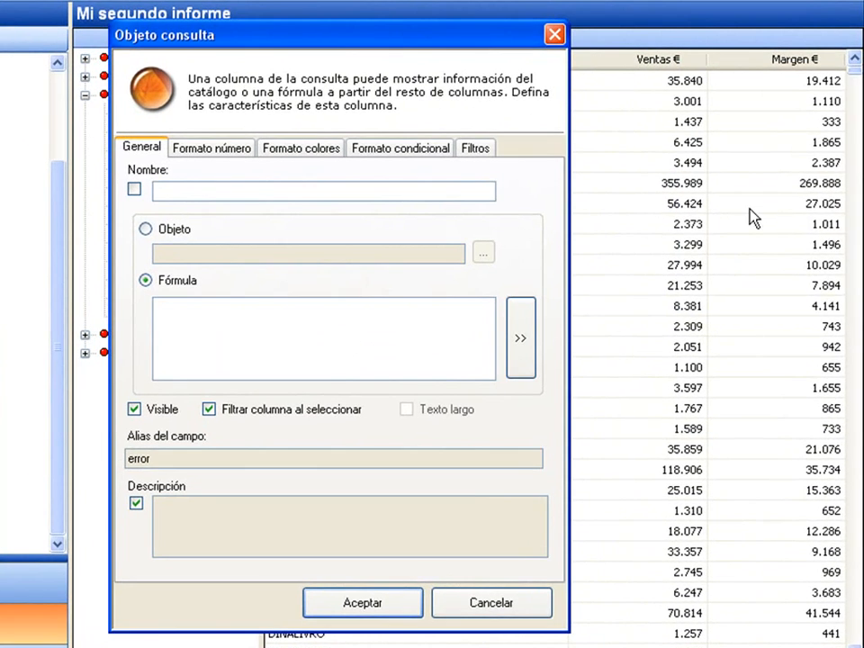
text(Margen %)
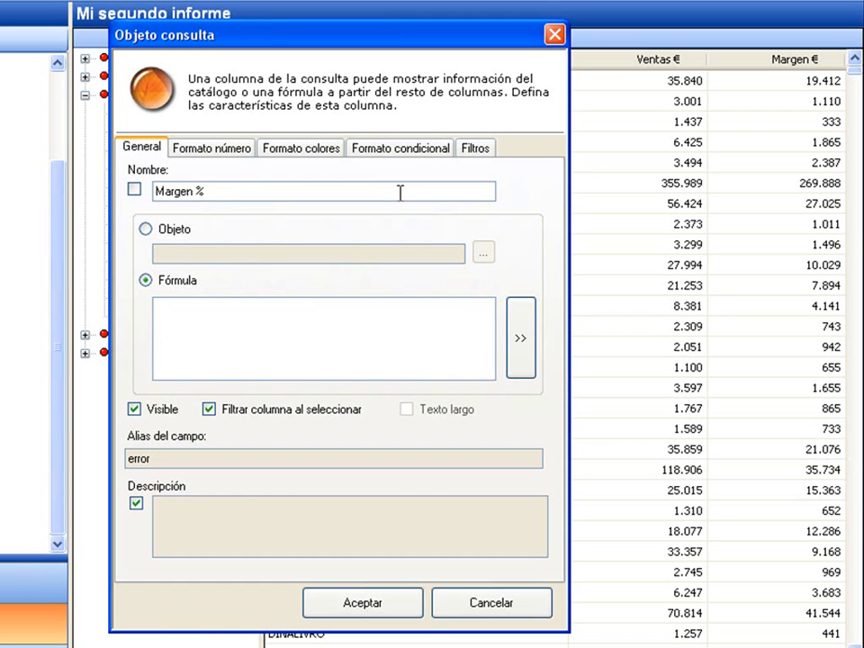
click(518, 348)
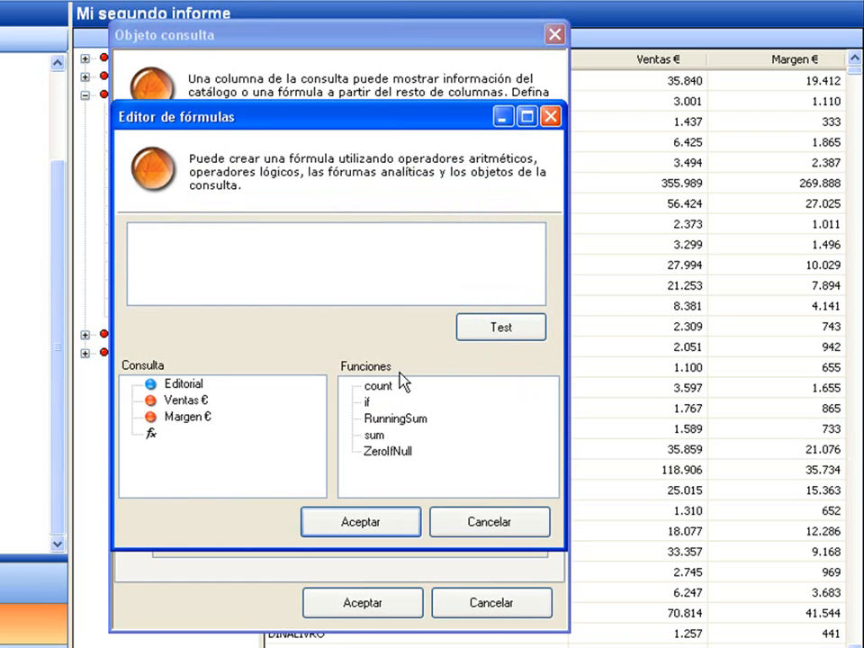
double_click(191, 417)
text(/)
click(189, 402)
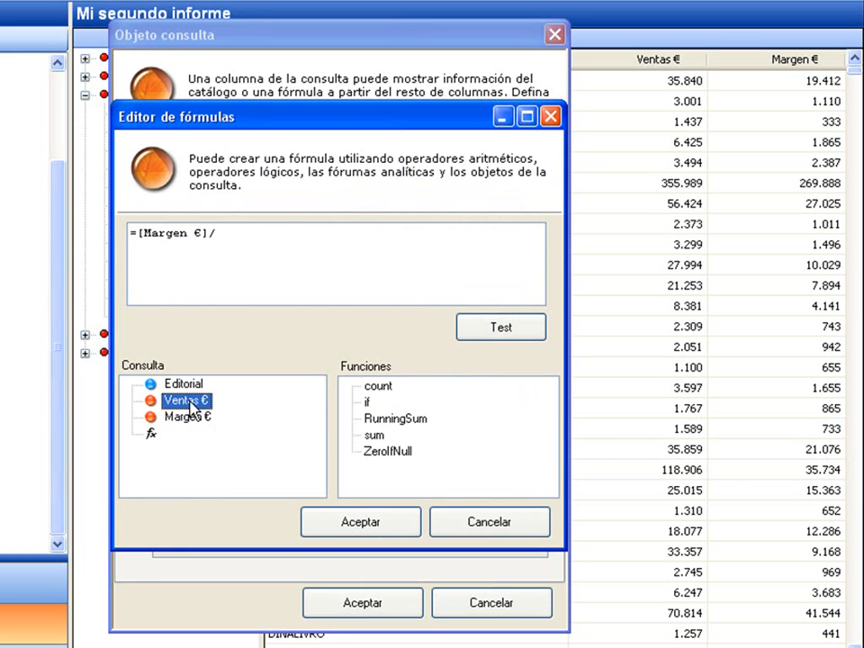
double_click(189, 401)
click(362, 522)
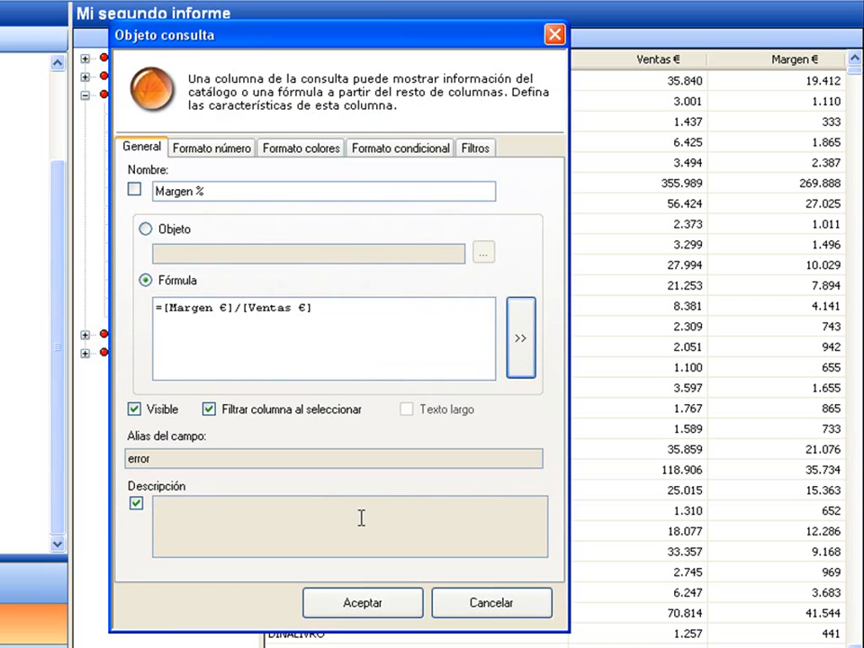
Format the new Margen % column as Porcentaje with two decimals (12,35 %) and accept its definition
click(212, 148)
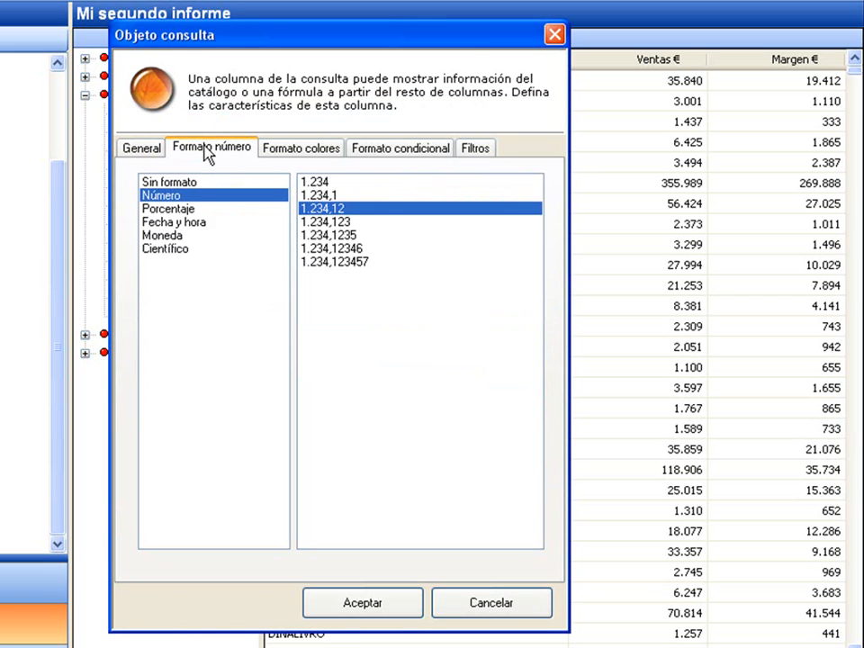
click(191, 209)
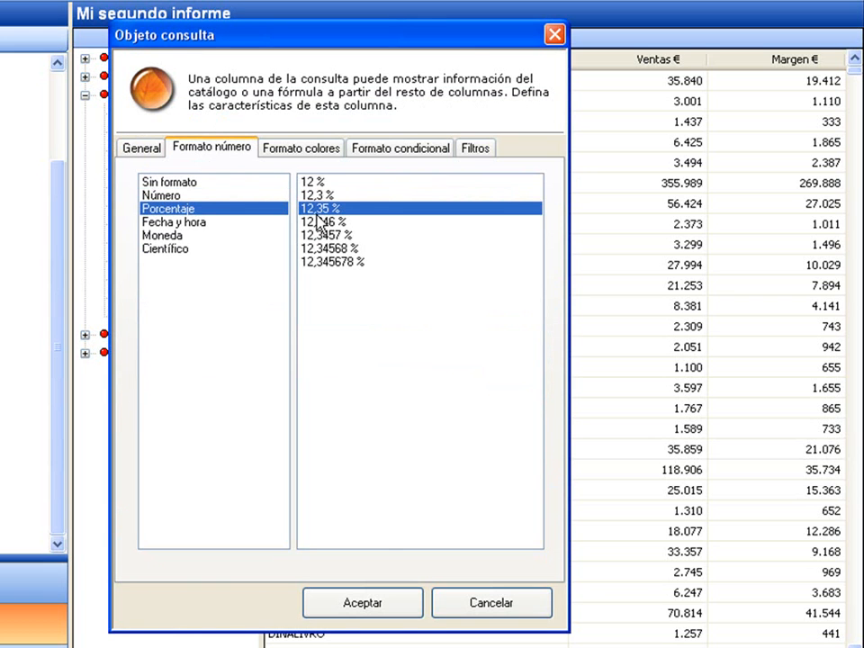
click(372, 603)
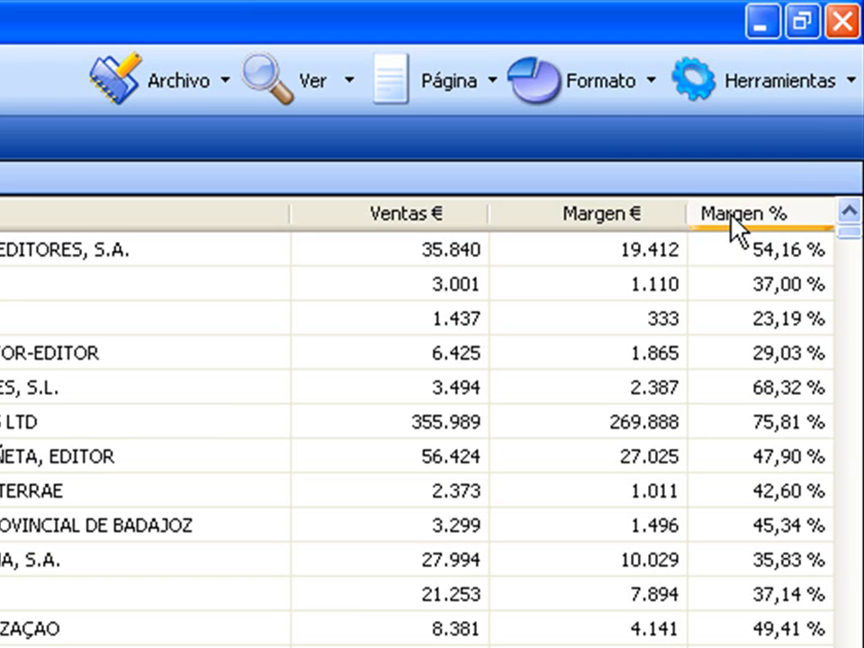
Open conditional formatting for the Margen % column, view the Top/Bottom and interval rules, and choose the three-colour range
right_click(731, 221)
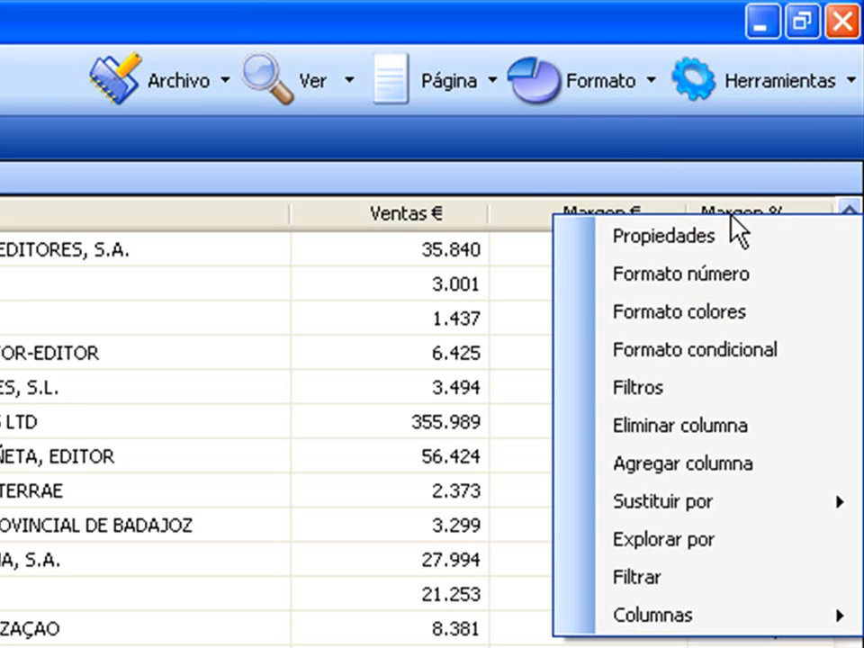
click(720, 349)
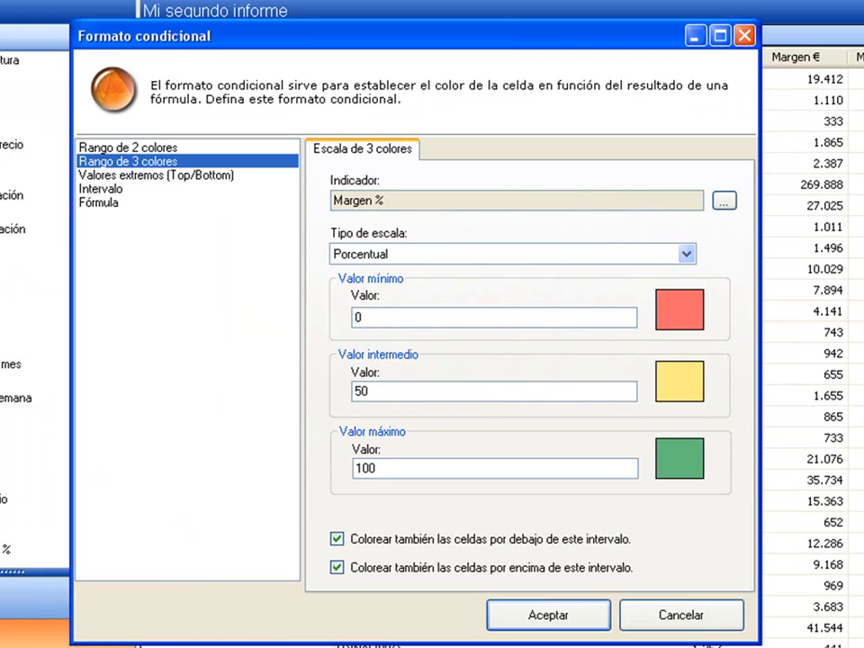
click(184, 177)
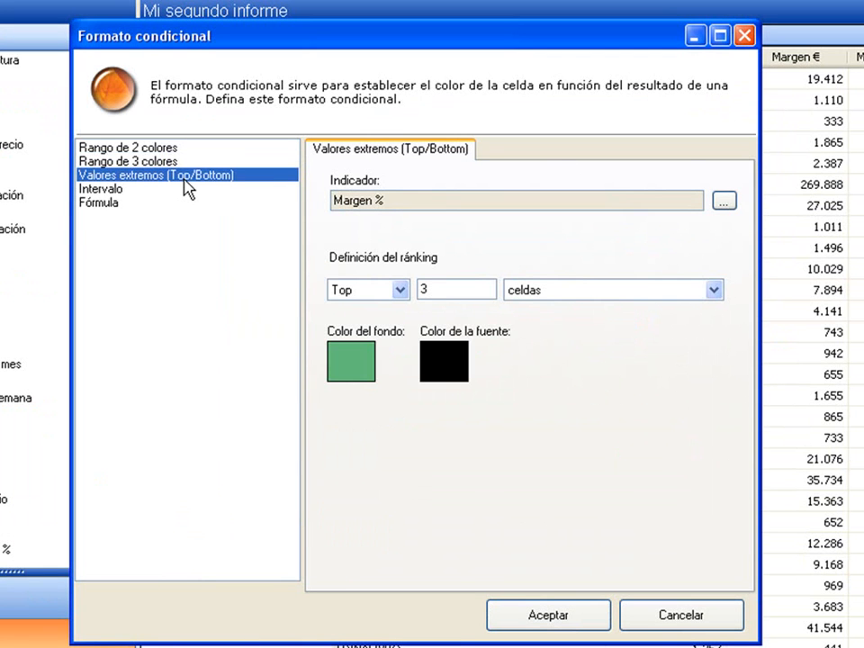
click(117, 190)
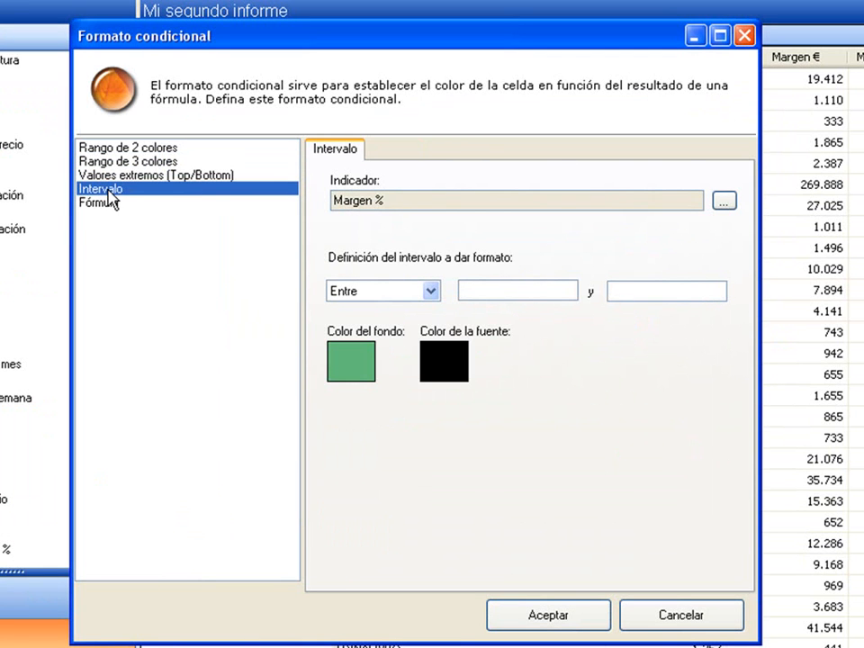
click(127, 163)
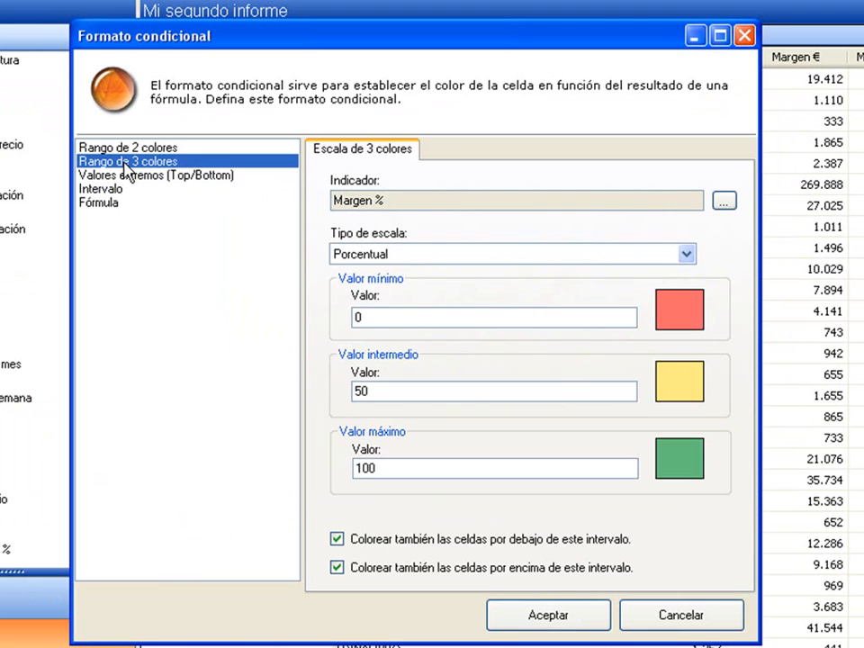
Use a fixed percentage scale with minimum 20, intermediate 35 and maximum 50 for the colour range, and apply the conditional format
click(436, 255)
click(430, 295)
double_click(416, 315)
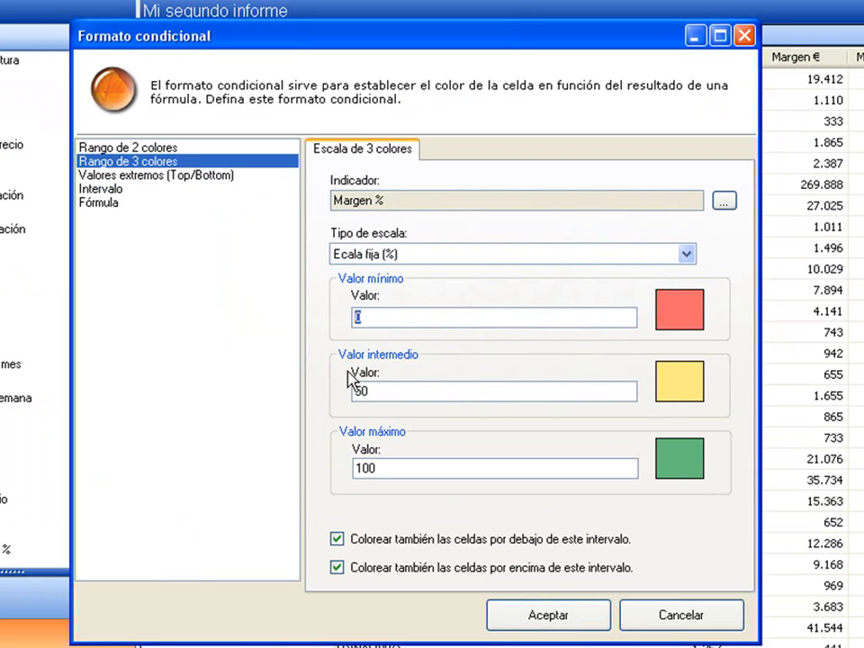
text(20)
key(shift+Tab)
drag(405, 394, 237, 409)
text(35)
drag(402, 468, 279, 504)
text(50)
click(542, 617)
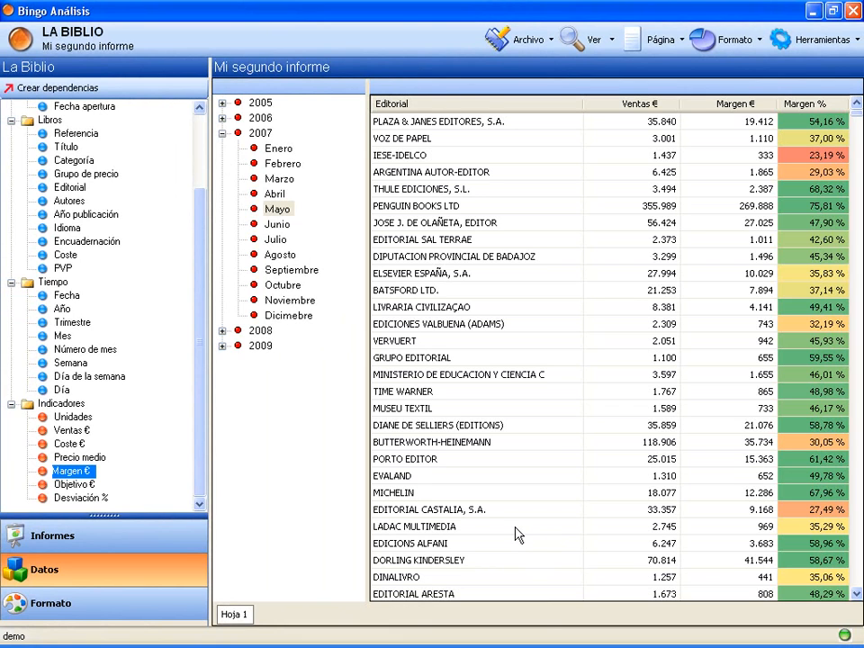
Select Junio under 2007, create a dependency from the date tree to the publisher table, and return to the list of reports
click(280, 225)
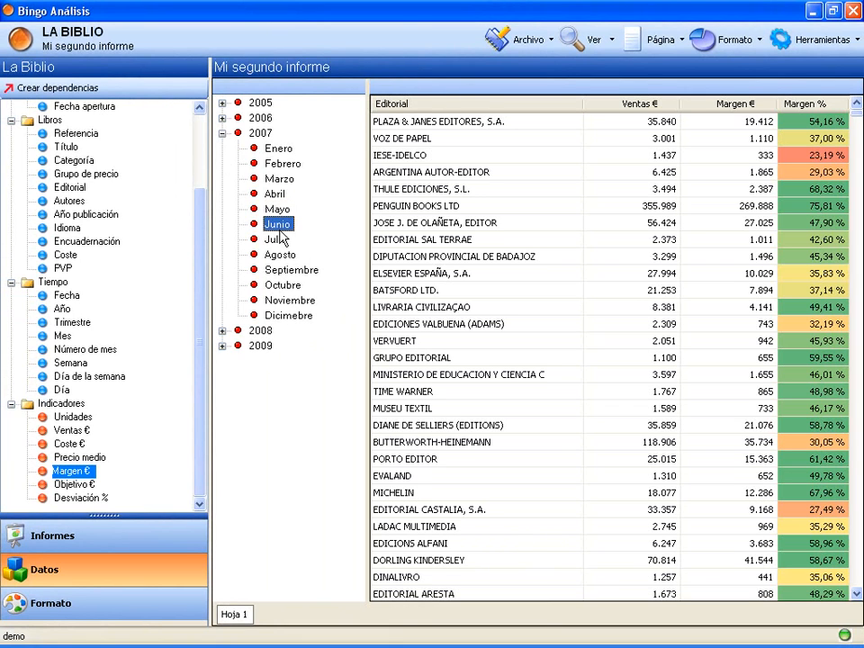
click(74, 87)
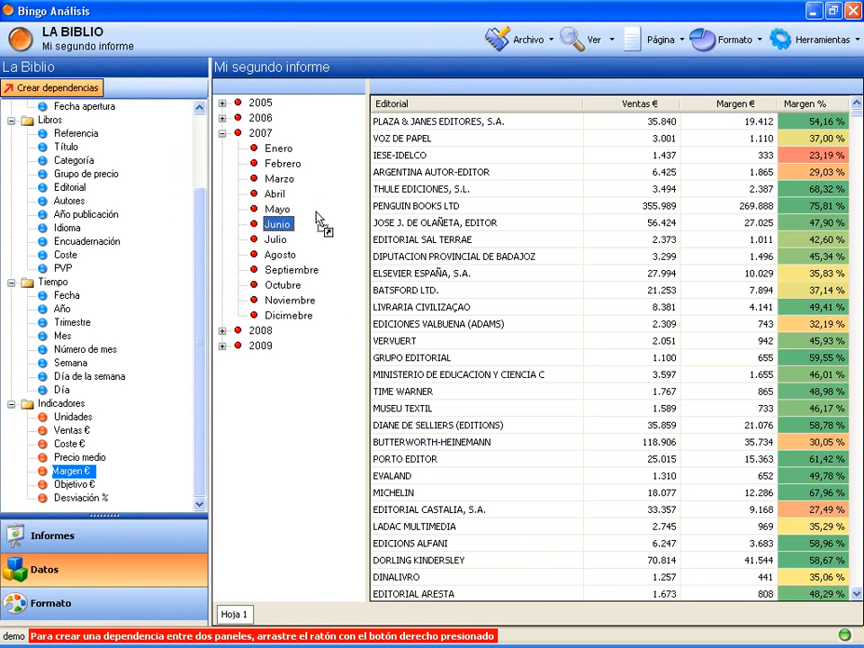
drag(315, 208, 468, 212)
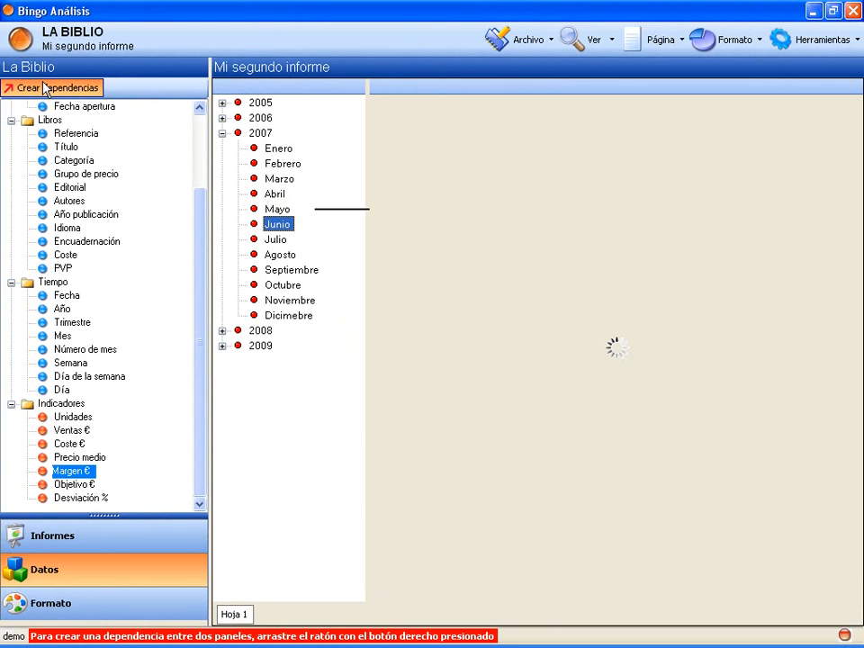
click(43, 84)
click(133, 539)
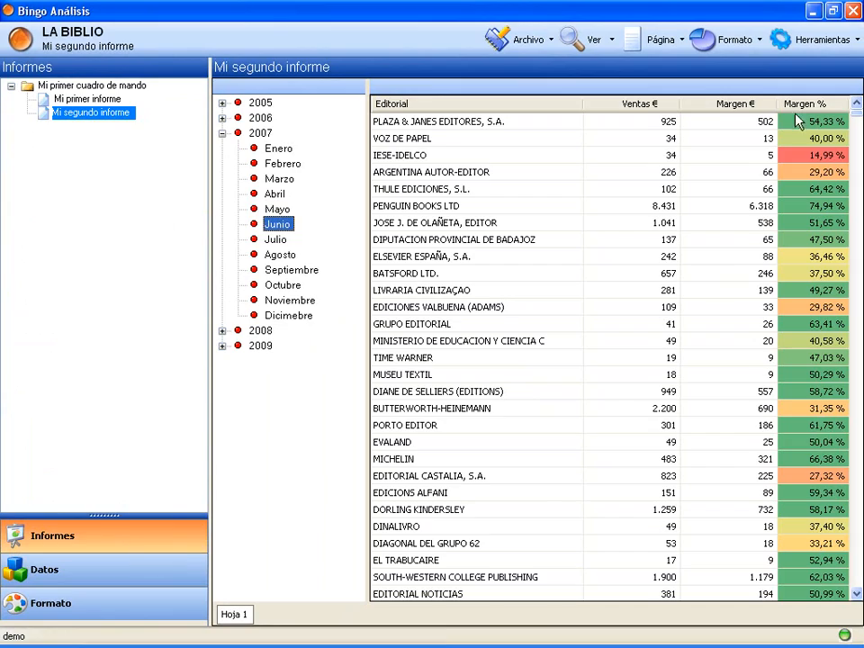
Sort the publisher table by Margen % ascending to review it through to its end, and re-sort it by Ventas € descending
click(813, 105)
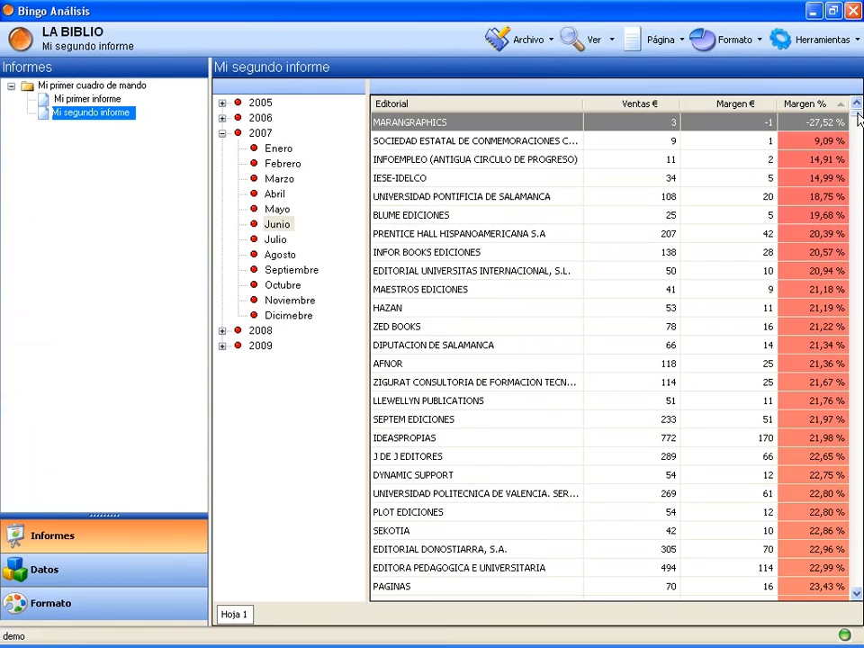
drag(857, 117, 858, 590)
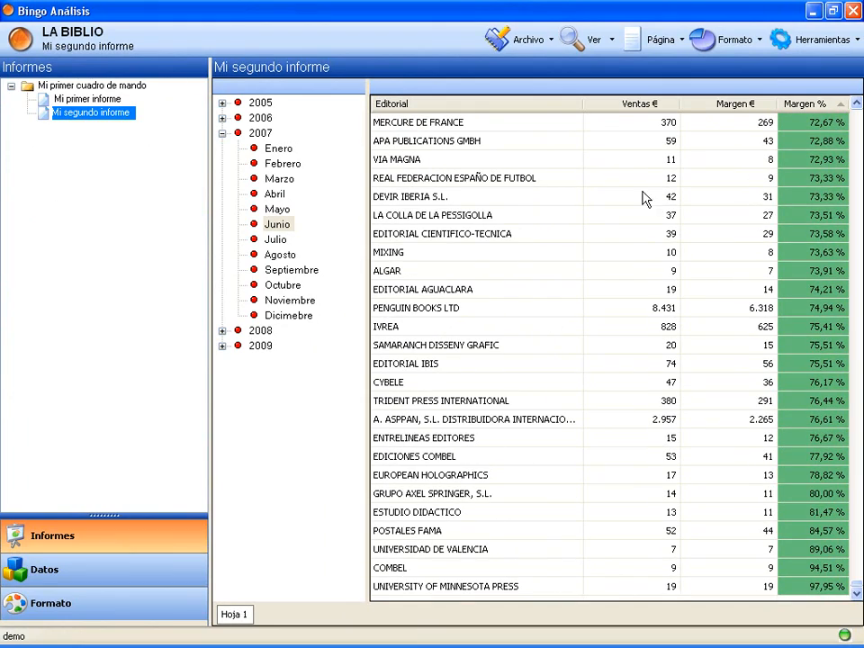
click(650, 107)
click(650, 107)
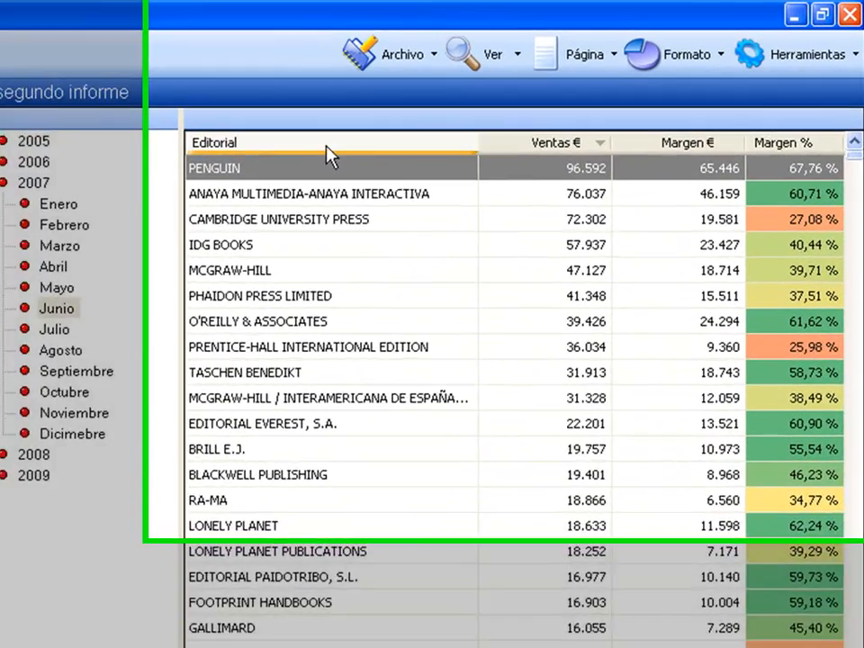
Substitute the Editorial column of the table with Categoría
right_click(327, 148)
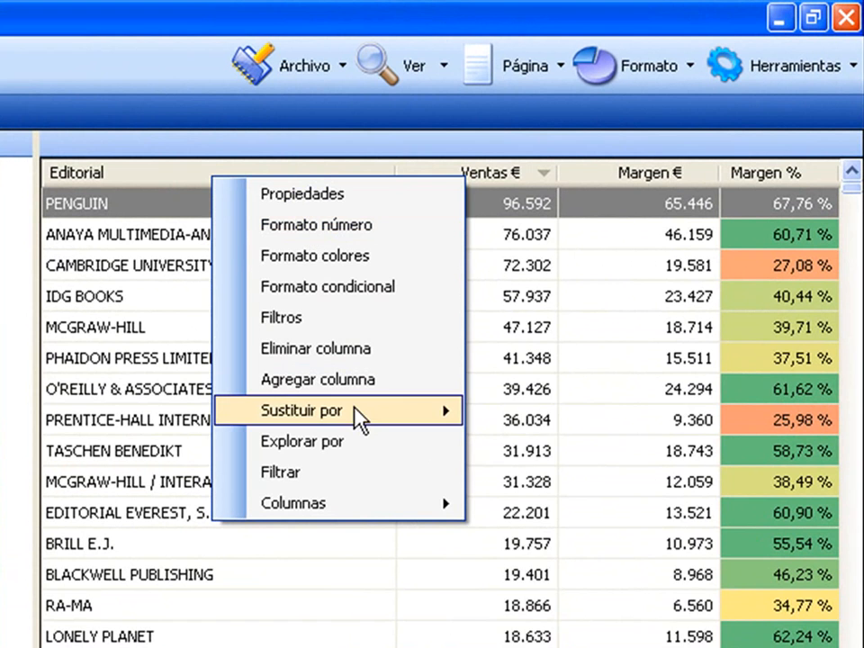
mouse_move(359, 413)
click(519, 475)
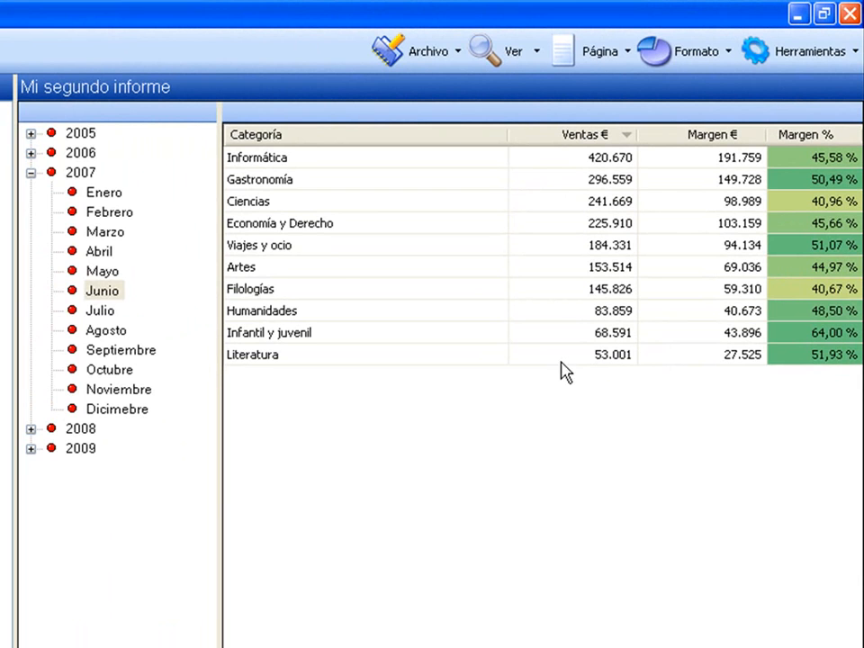
Explore the Filologías category by Editorial, and switch the category filter to Gastronomía
right_click(349, 295)
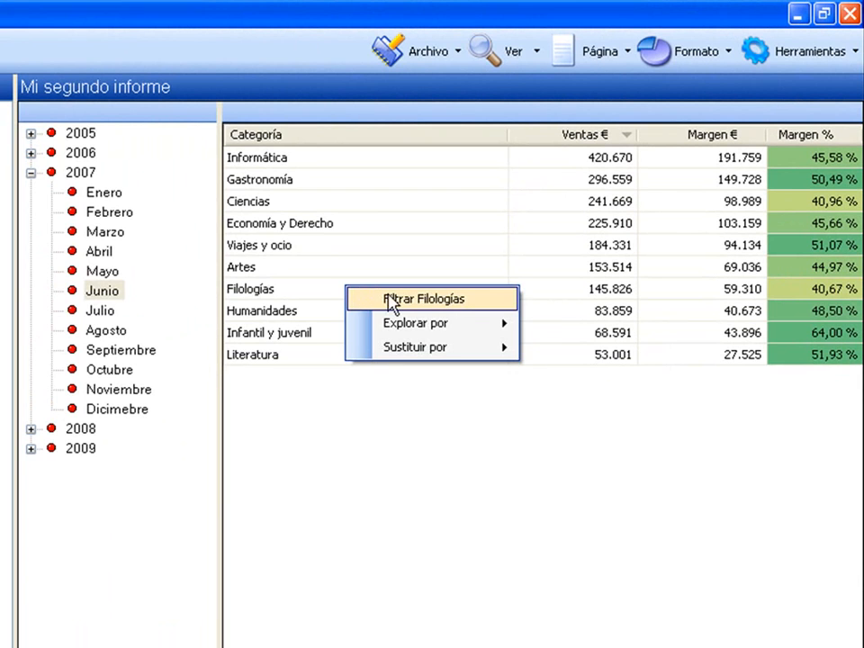
mouse_move(444, 327)
click(578, 405)
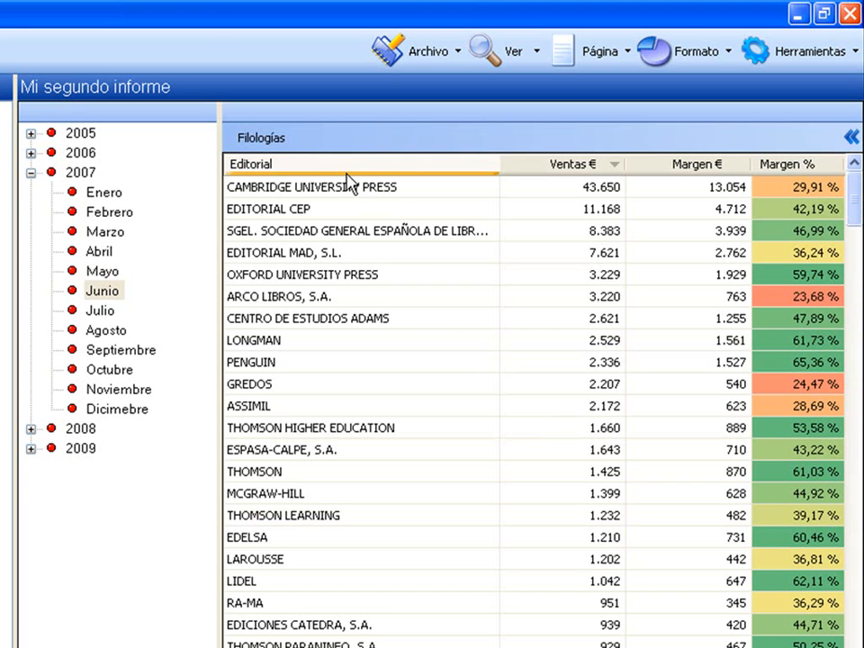
click(279, 146)
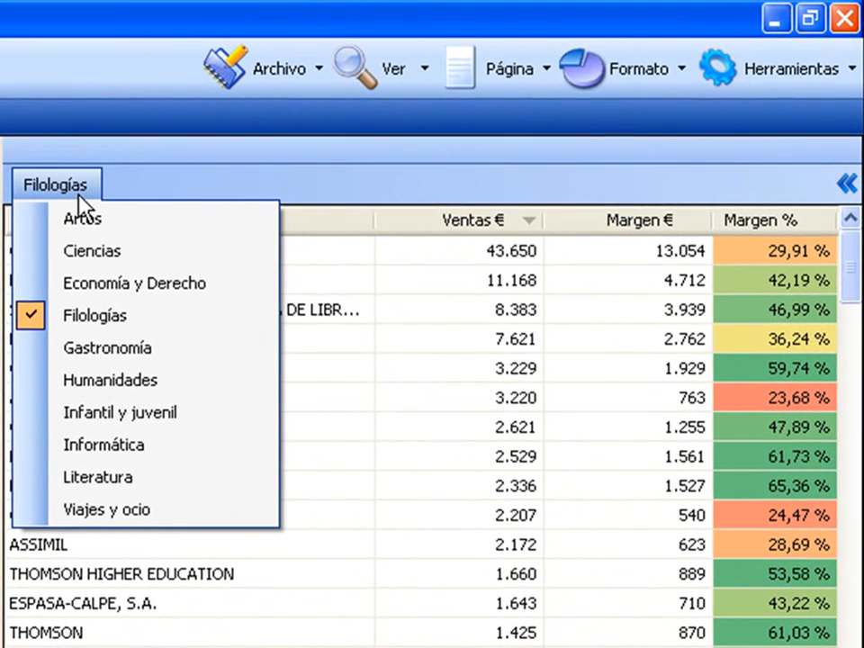
click(123, 349)
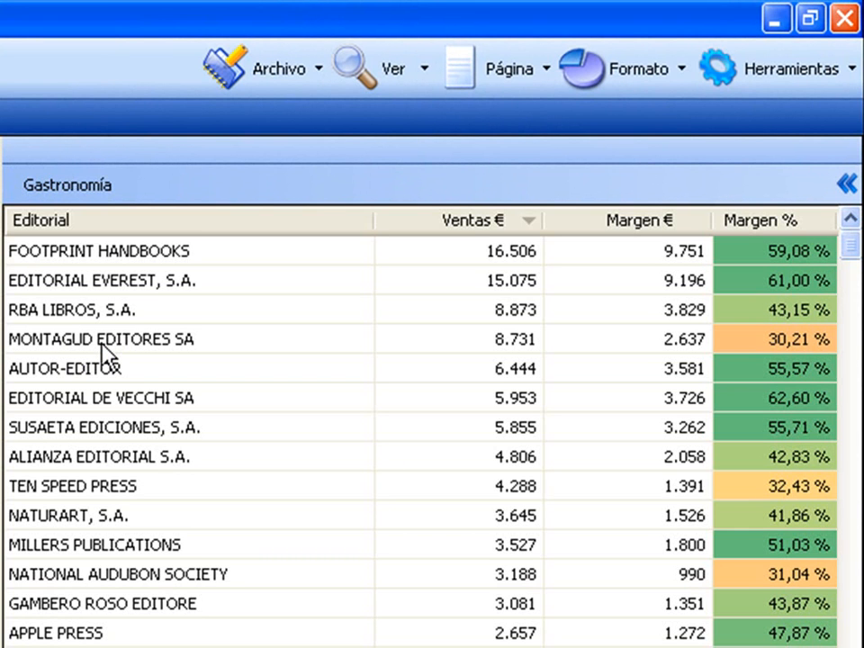
Explore RBA LIBROS, S.A. by Título, look through its titles, and go back up to the Gastronomía publishers
right_click(138, 313)
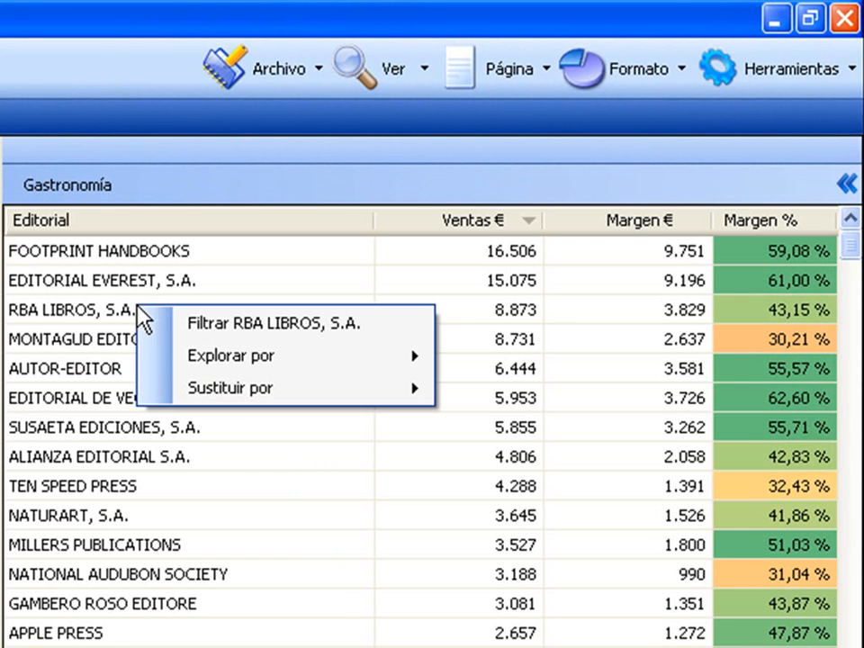
mouse_move(255, 356)
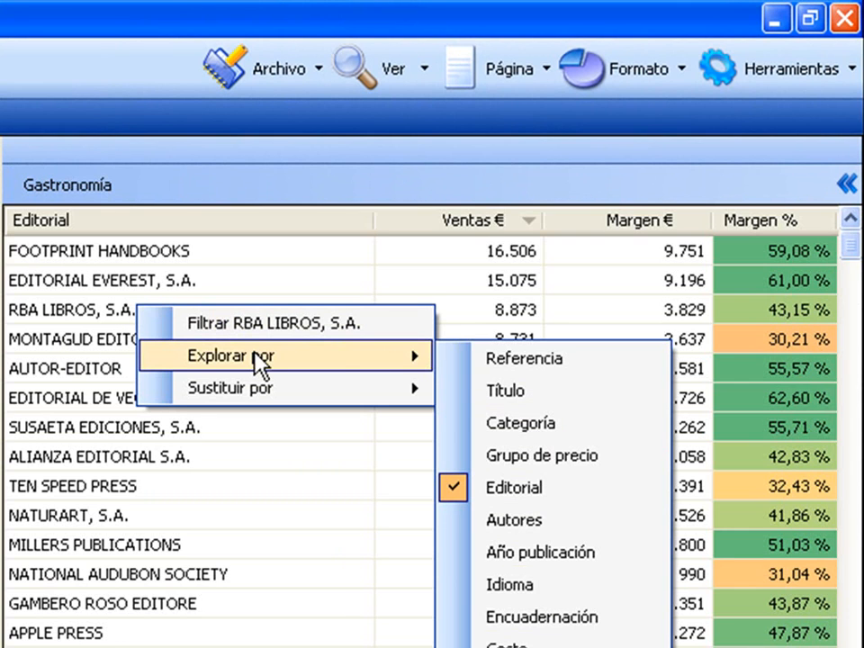
click(498, 399)
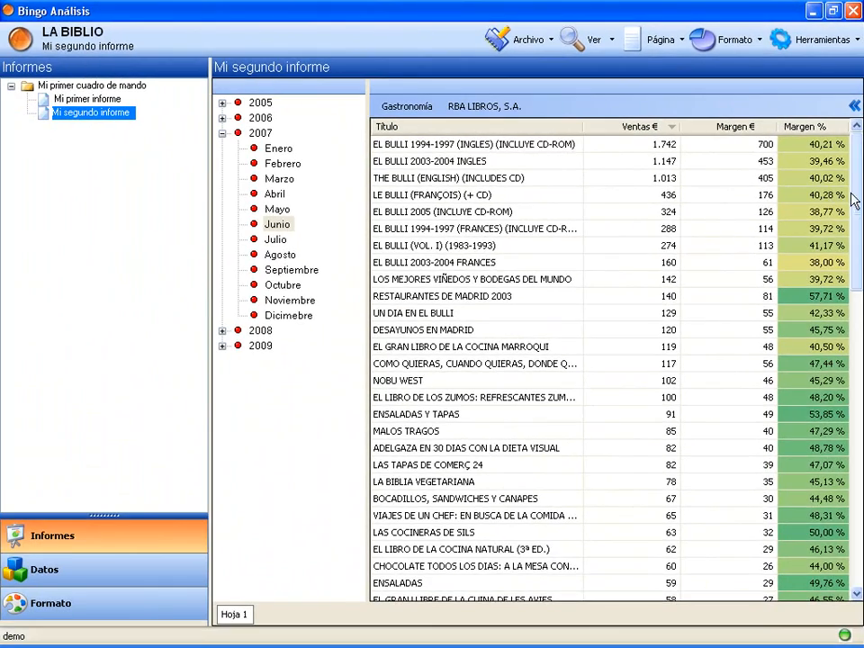
drag(854, 201, 854, 498)
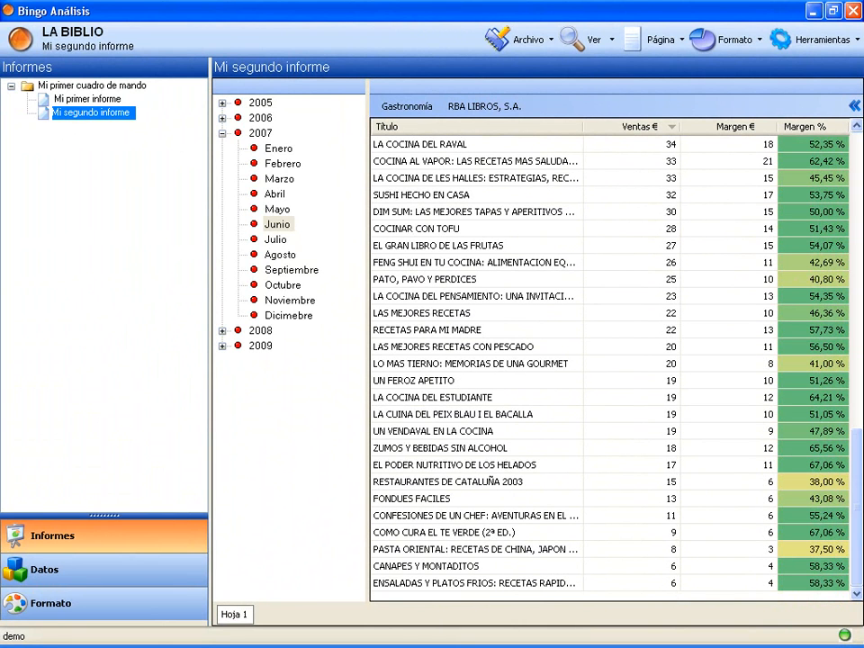
click(855, 109)
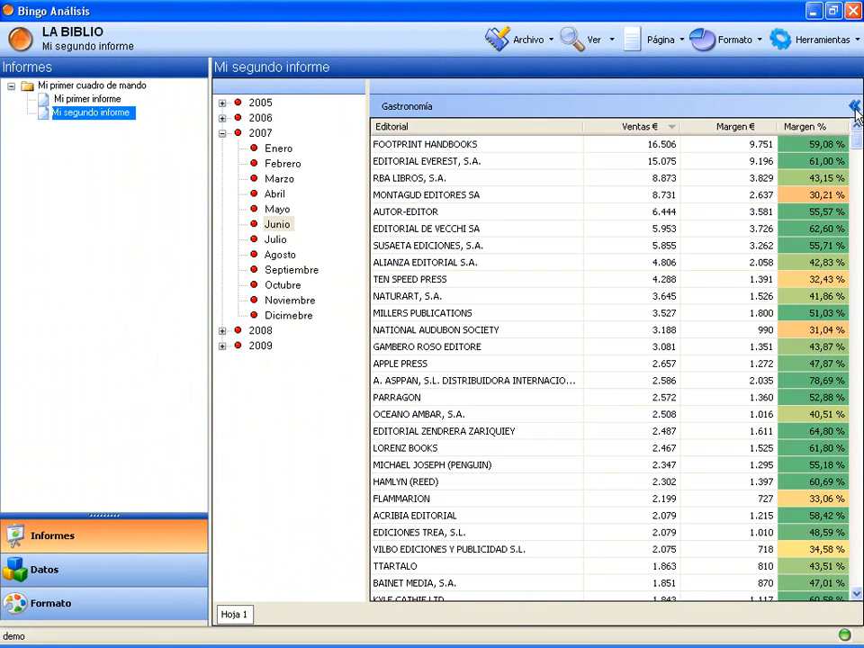
Rename the sheet Hoja 1 as "Análisis de producto" in its properties
right_click(233, 617)
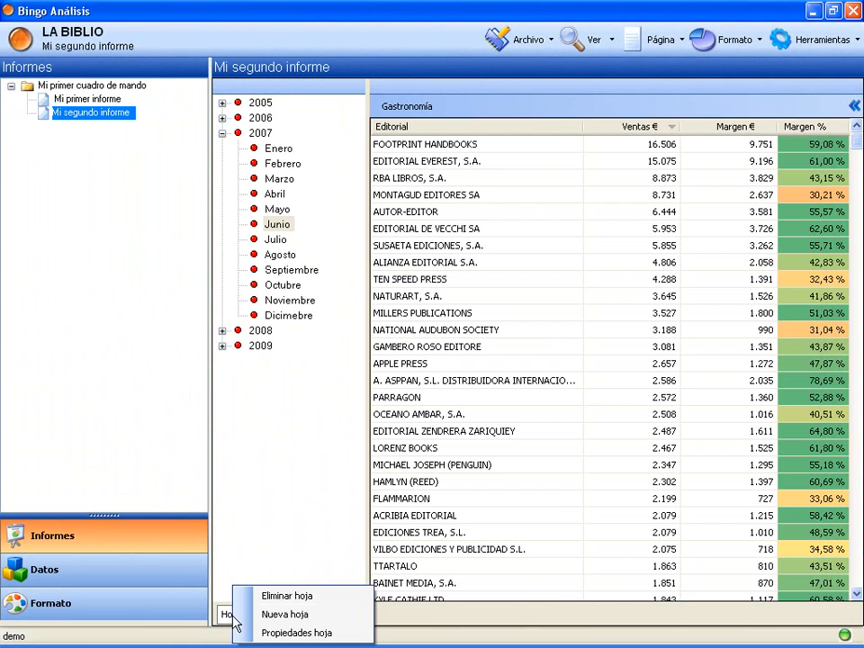
click(248, 632)
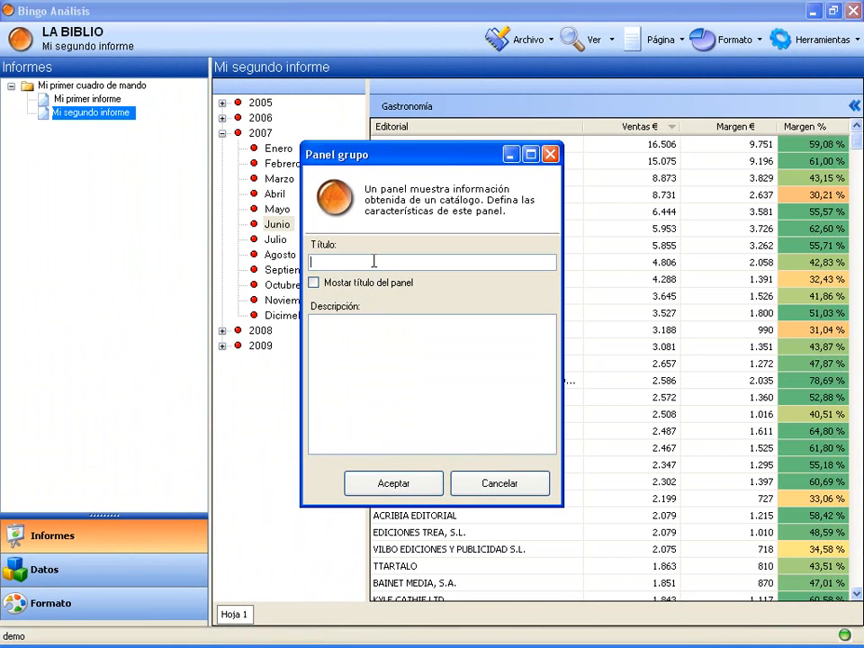
text(Análisis de producto)
click(376, 491)
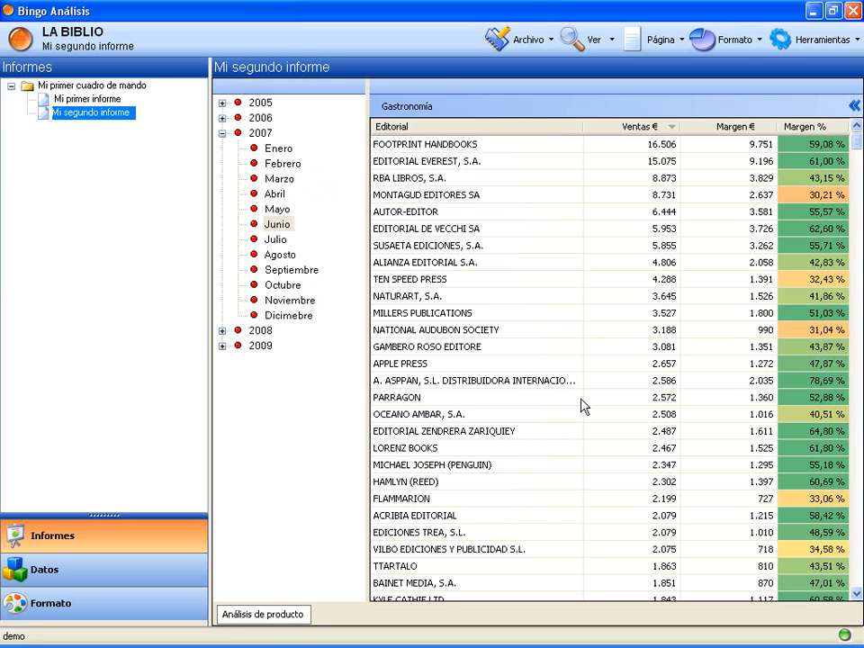